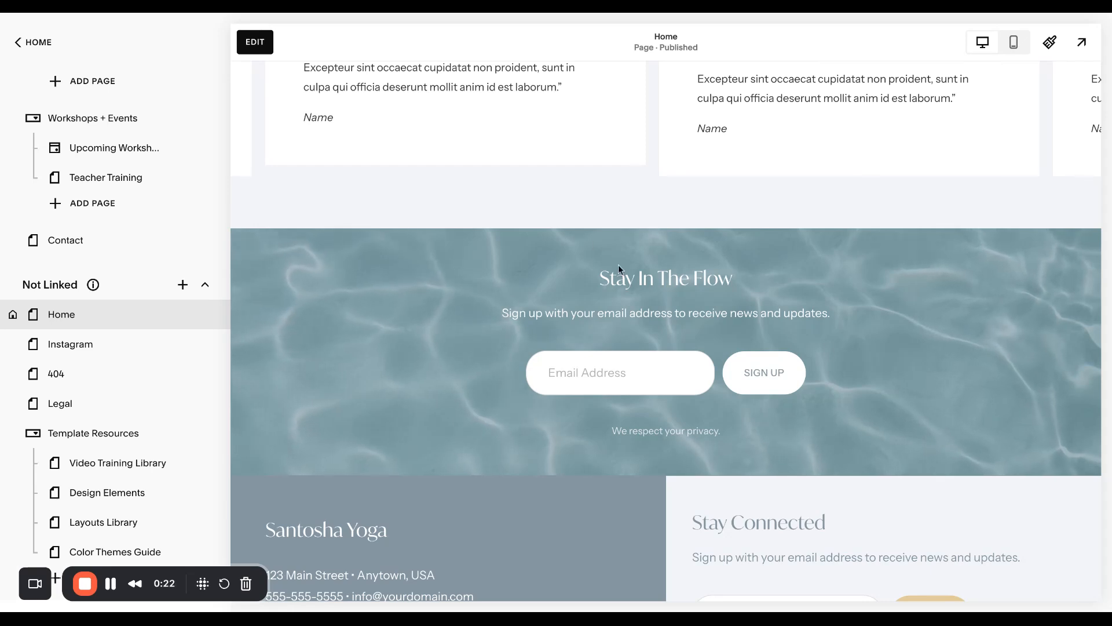
Open the Home page for editing and bring up the settings of the "Stay In The Flow" newsletter block
scroll(774, 478, "down", 2)
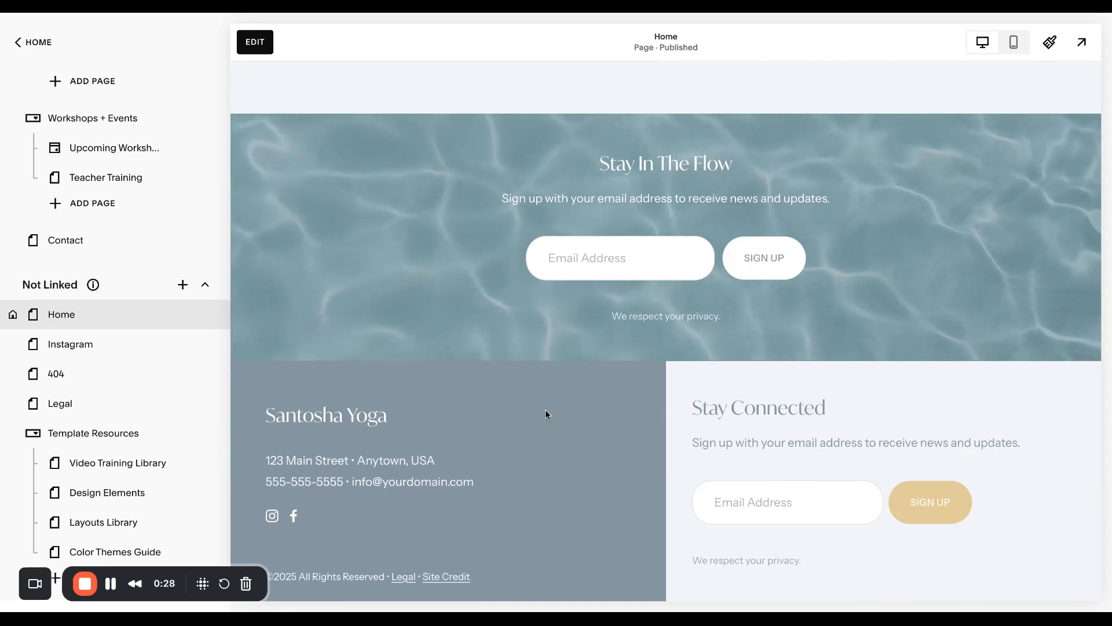
left_click(261, 51)
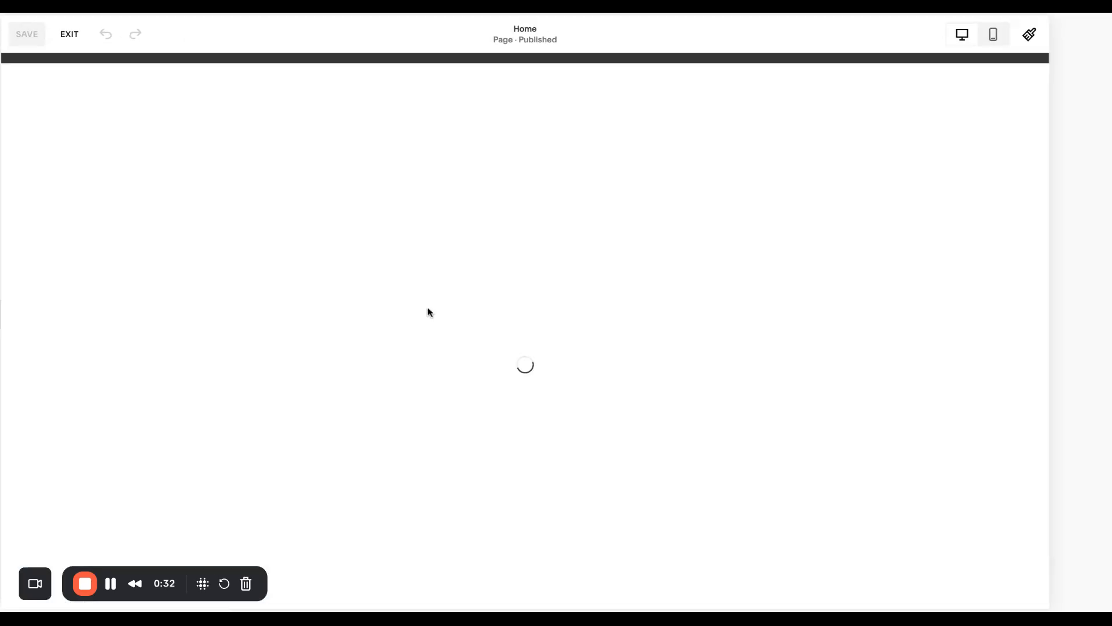
scroll(628, 370, "down", 20)
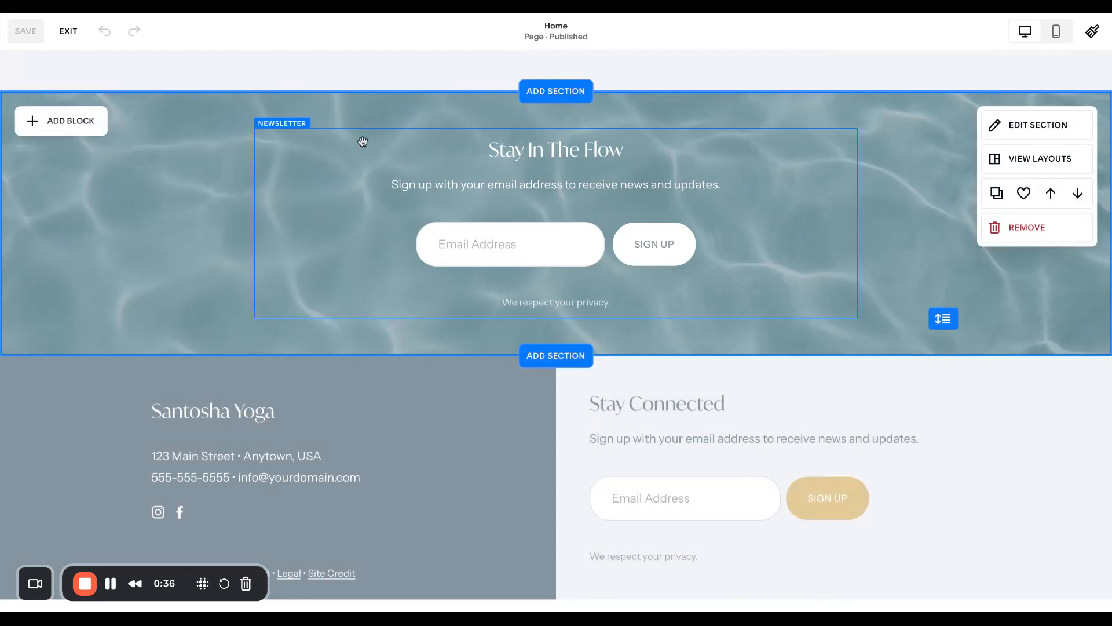
left_click(342, 219)
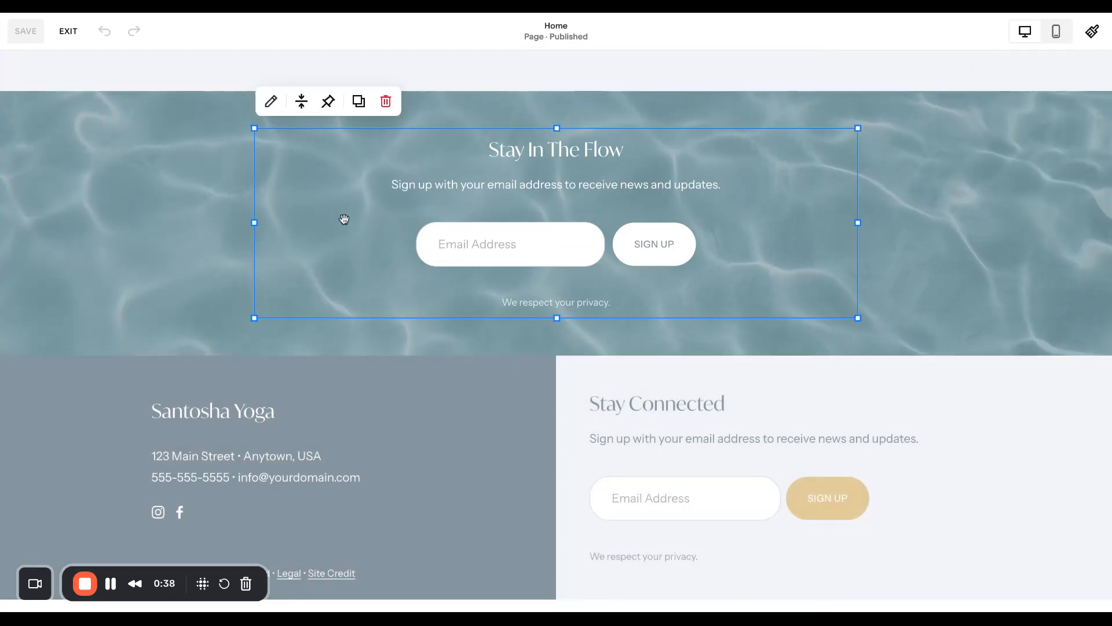
left_click(273, 104)
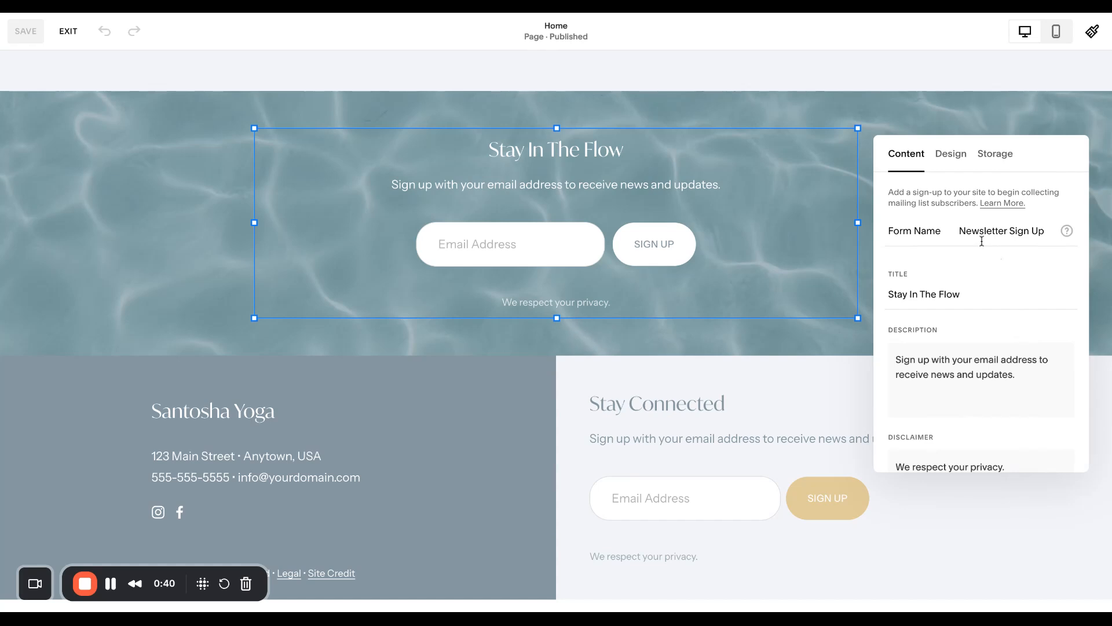
Examine the newsletter block's form name, title, description, disclaimer and button text
left_click_drag(960, 232, 1049, 235)
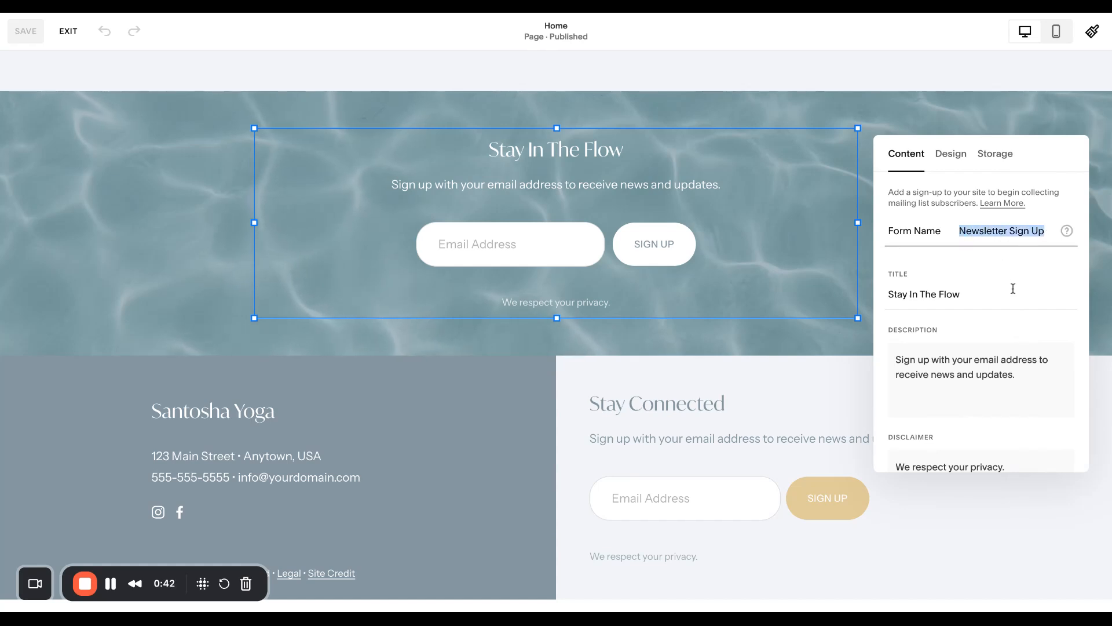
left_click(943, 295)
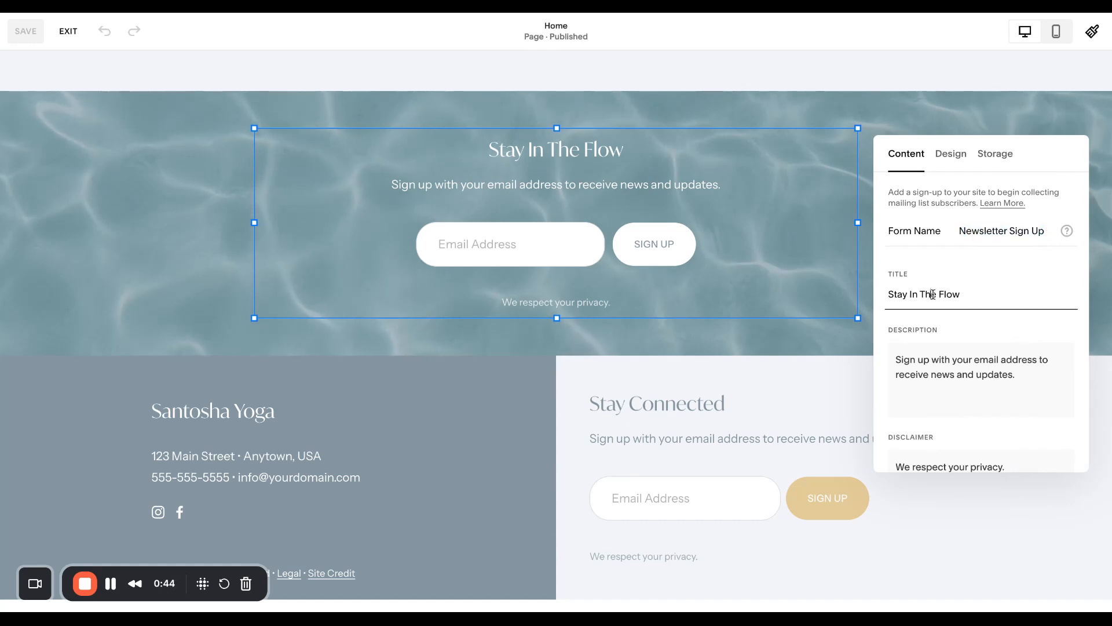
triple_click(971, 361)
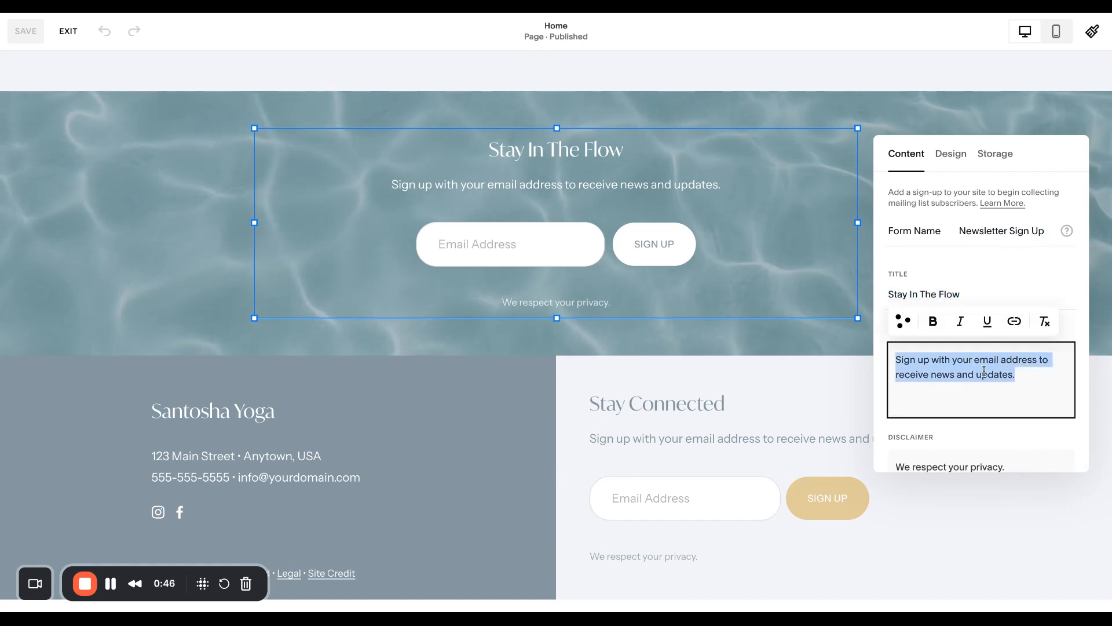
scroll(985, 372, "down", 4)
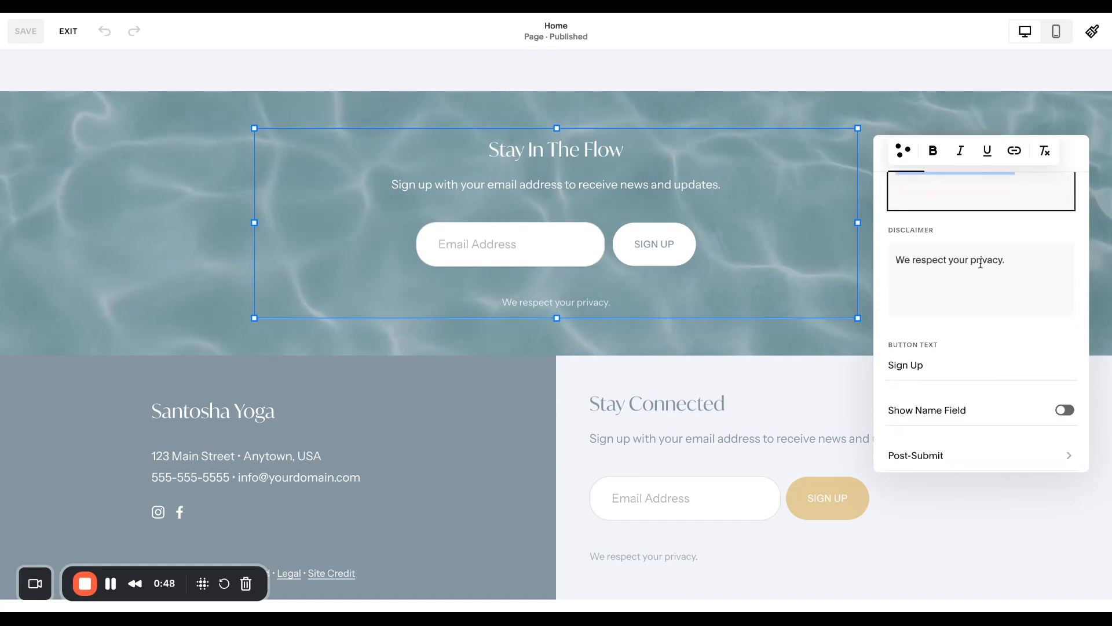
left_click_drag(988, 260, 975, 261)
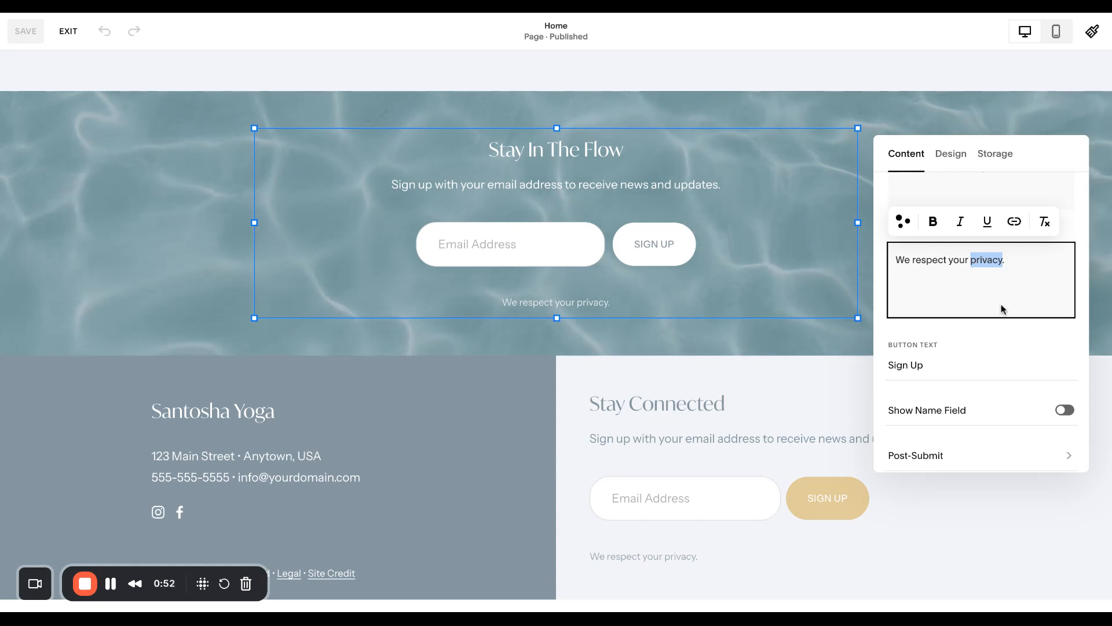
scroll(985, 313, "down", 1)
left_click_drag(938, 354, 888, 353)
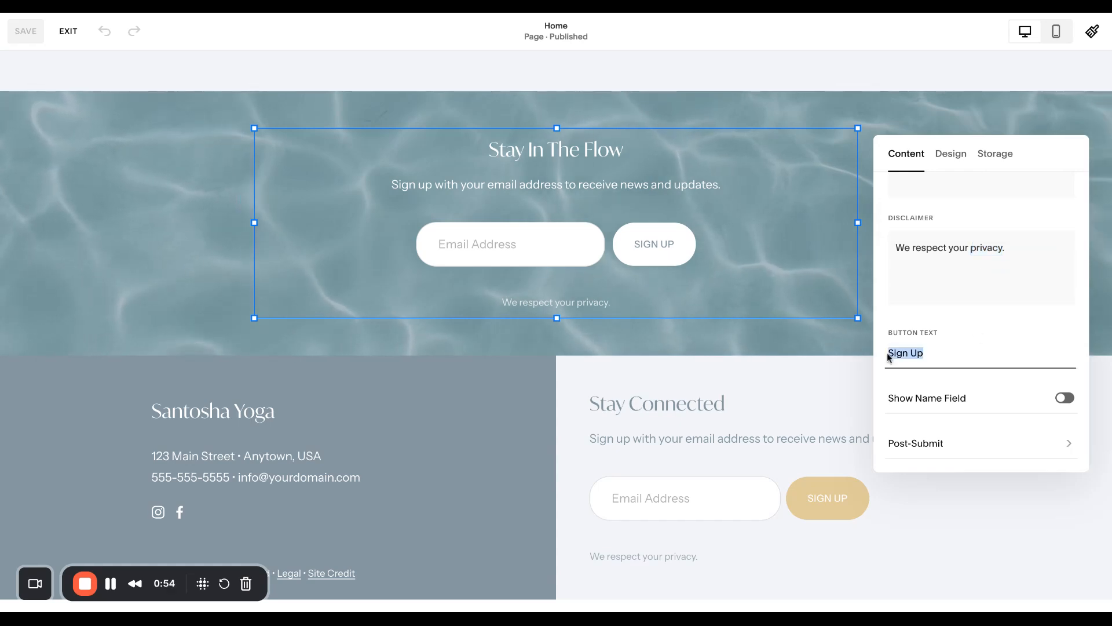
Try showing the name field in the newsletter form and hide it again
left_click(1065, 397)
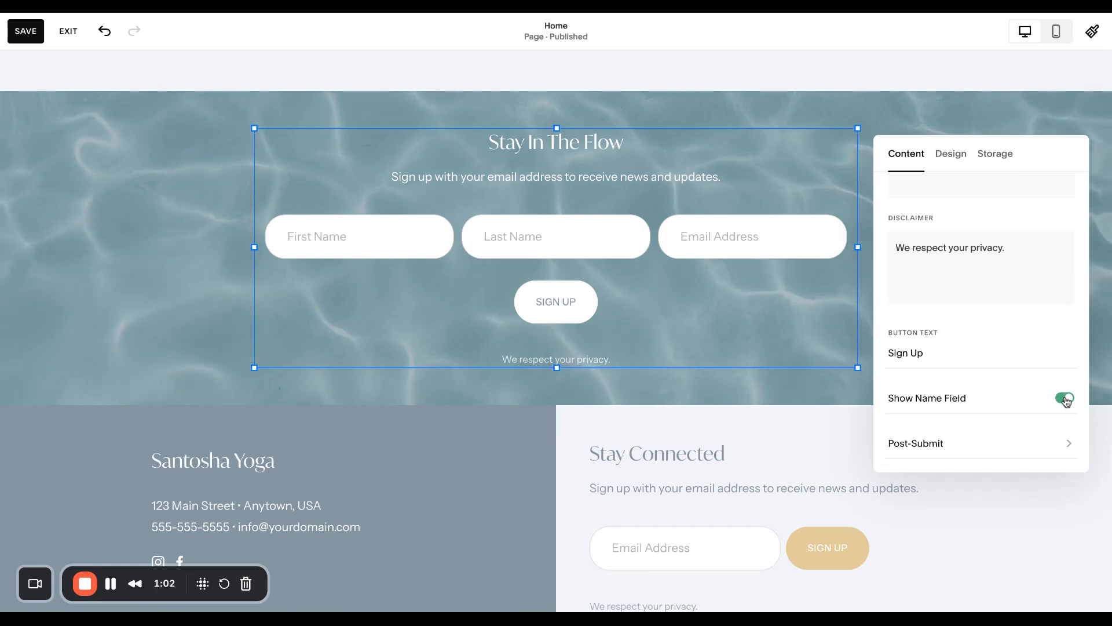
left_click(1065, 399)
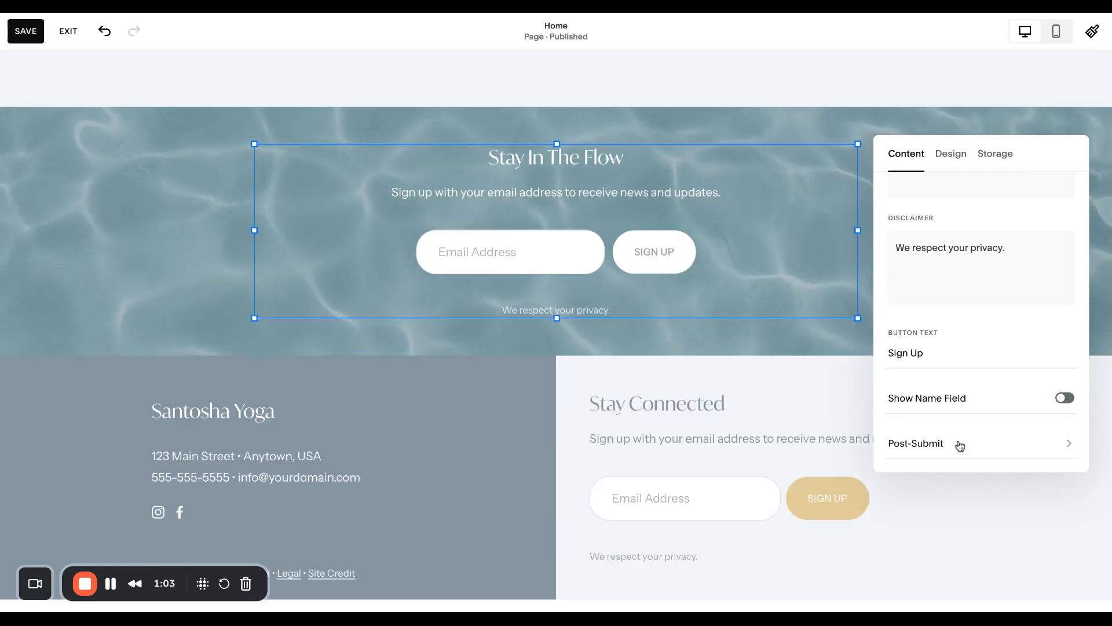
Examine the message the newsletter form displays after submission and return to the block's main settings
left_click(920, 445)
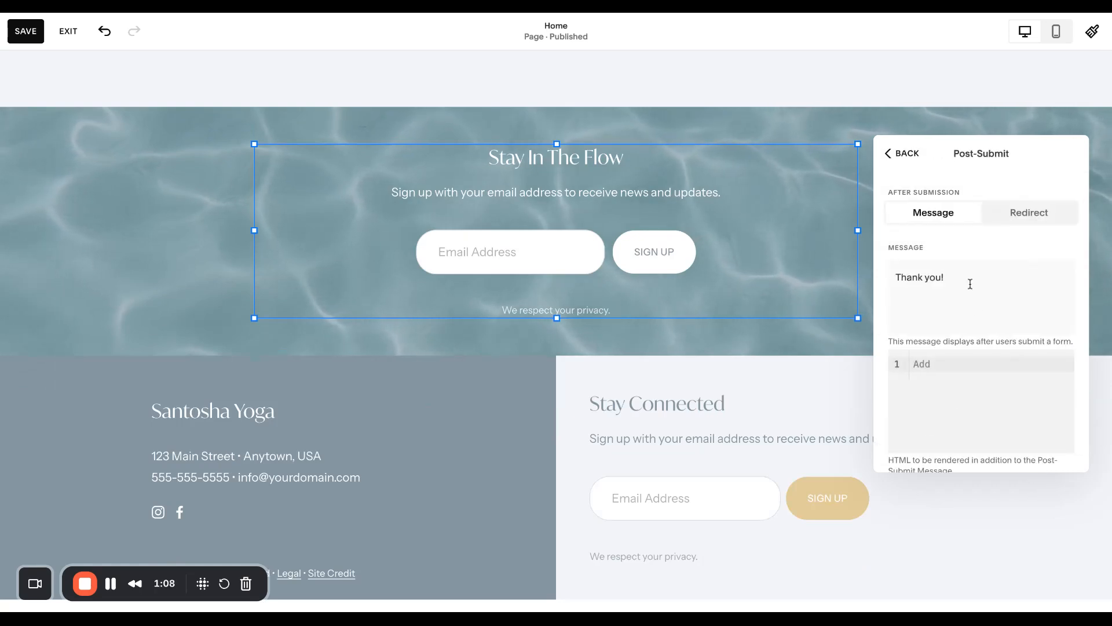
left_click_drag(945, 278, 902, 276)
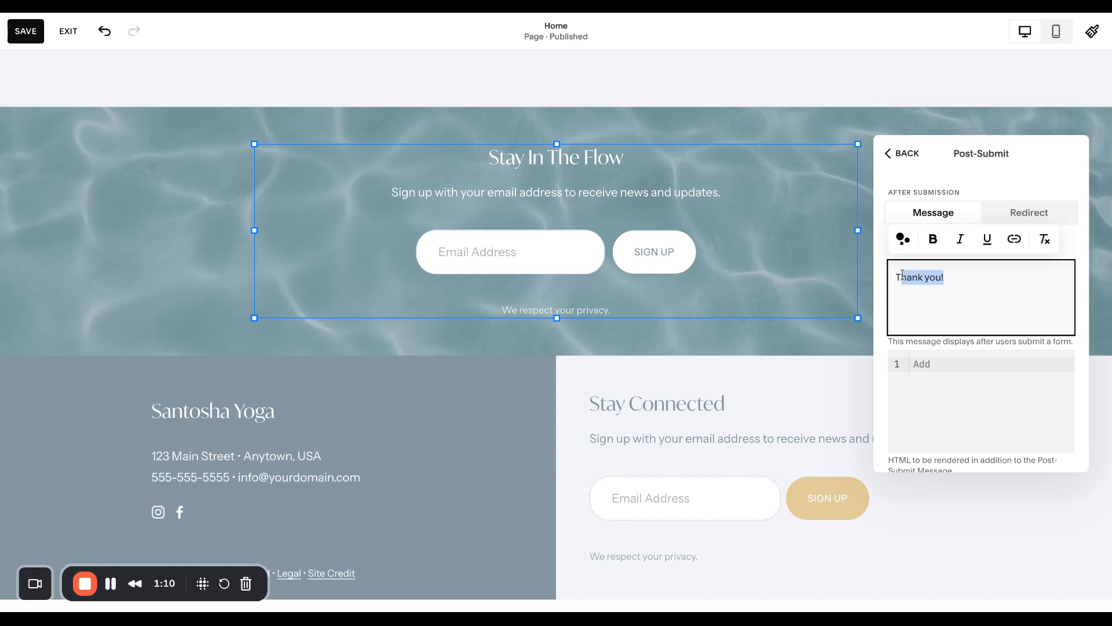
left_click(988, 280)
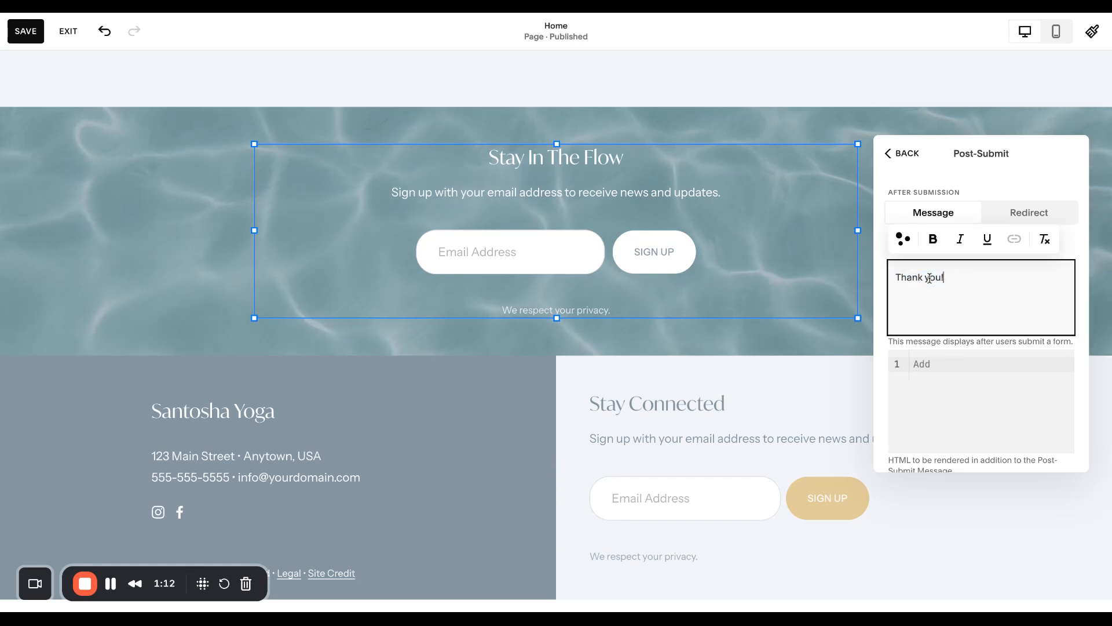
left_click(899, 161)
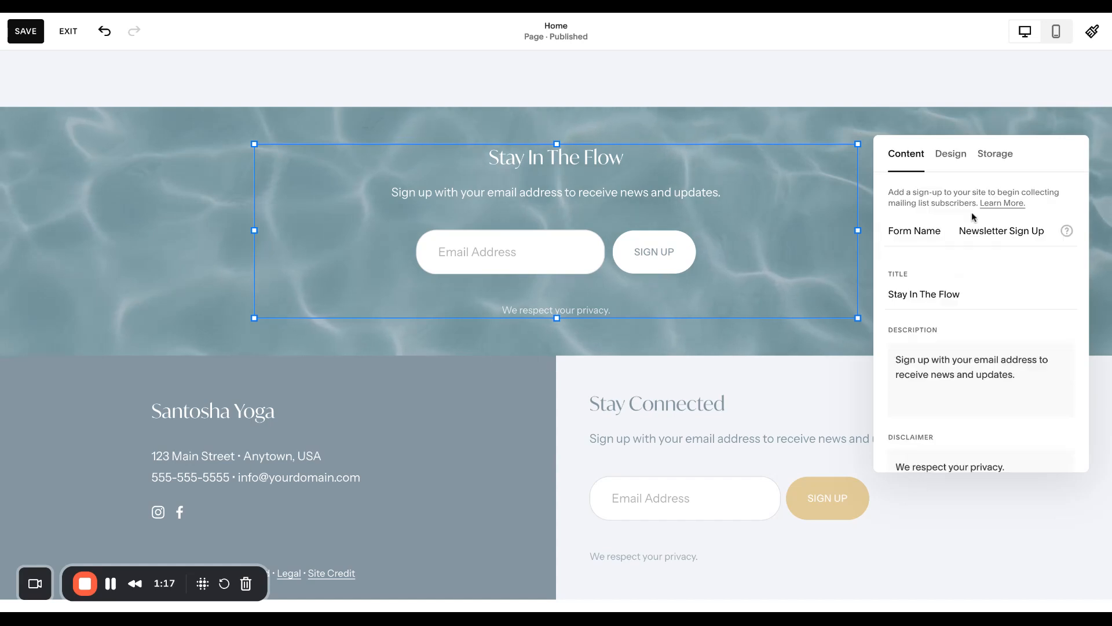
Examine the newsletter block's design options and its Squarespace storage settings
left_click(954, 164)
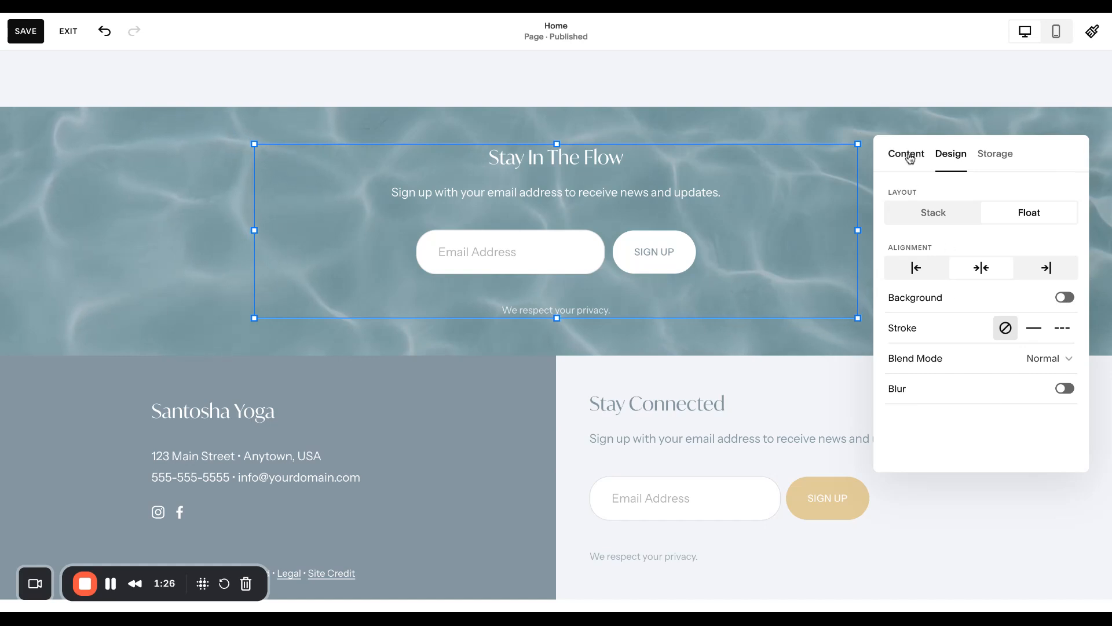
left_click(996, 159)
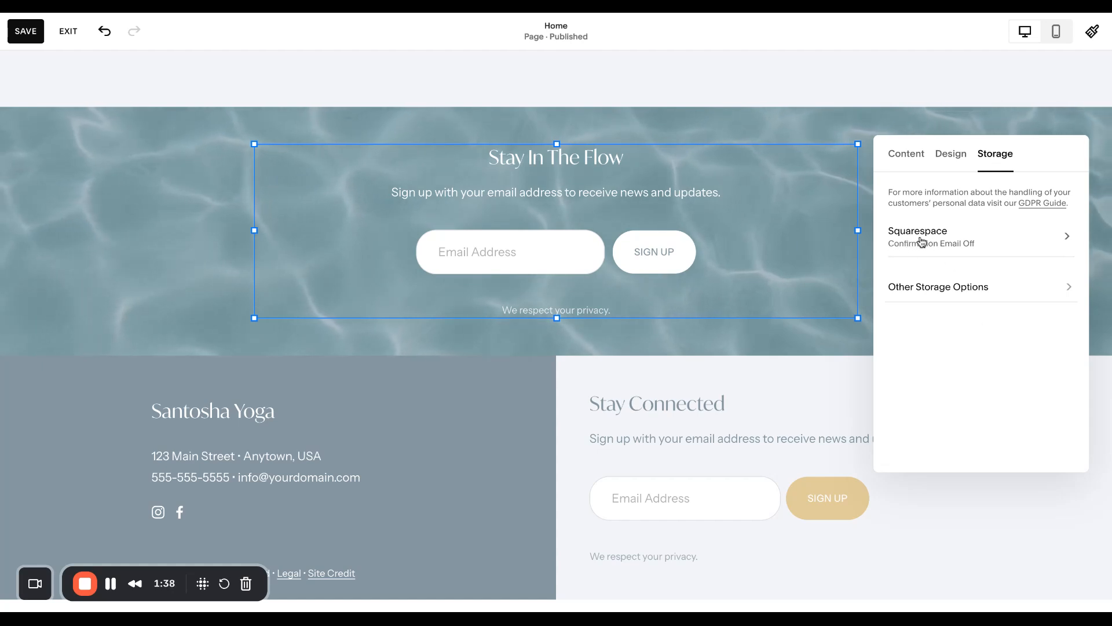
left_click(956, 238)
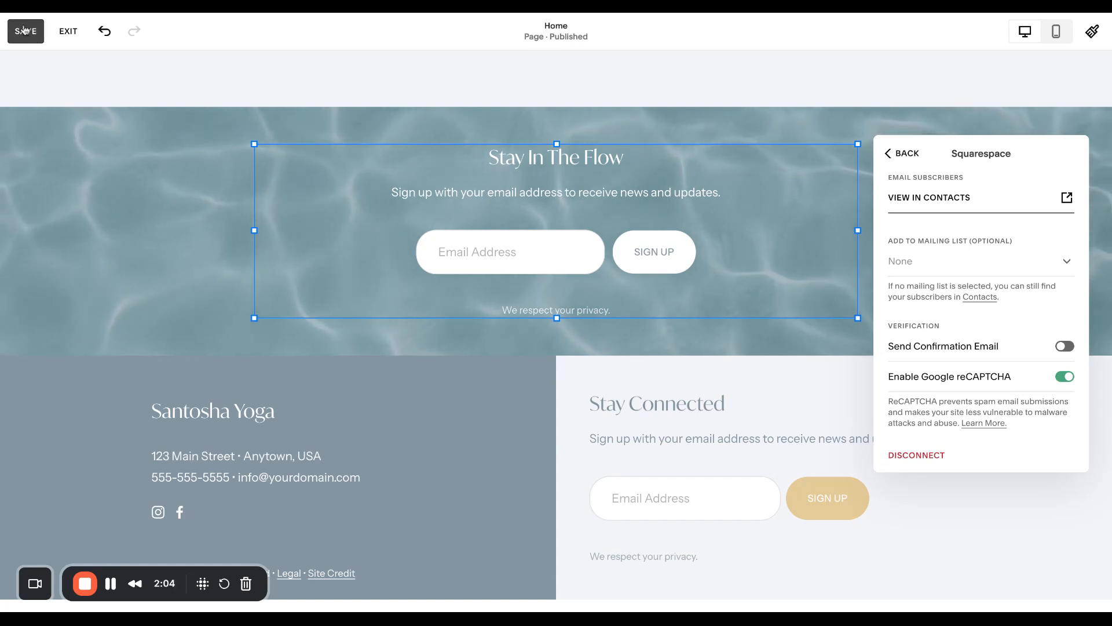
Exit the page editor without saving and open the Lists & Segments of the site's contacts
left_click(69, 32)
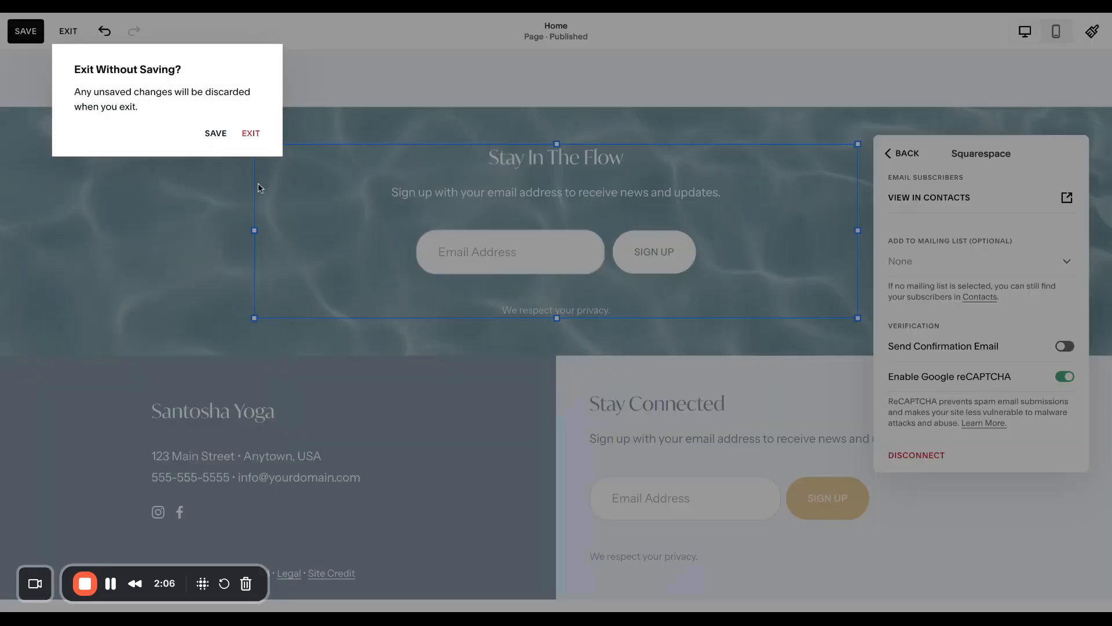
left_click(250, 134)
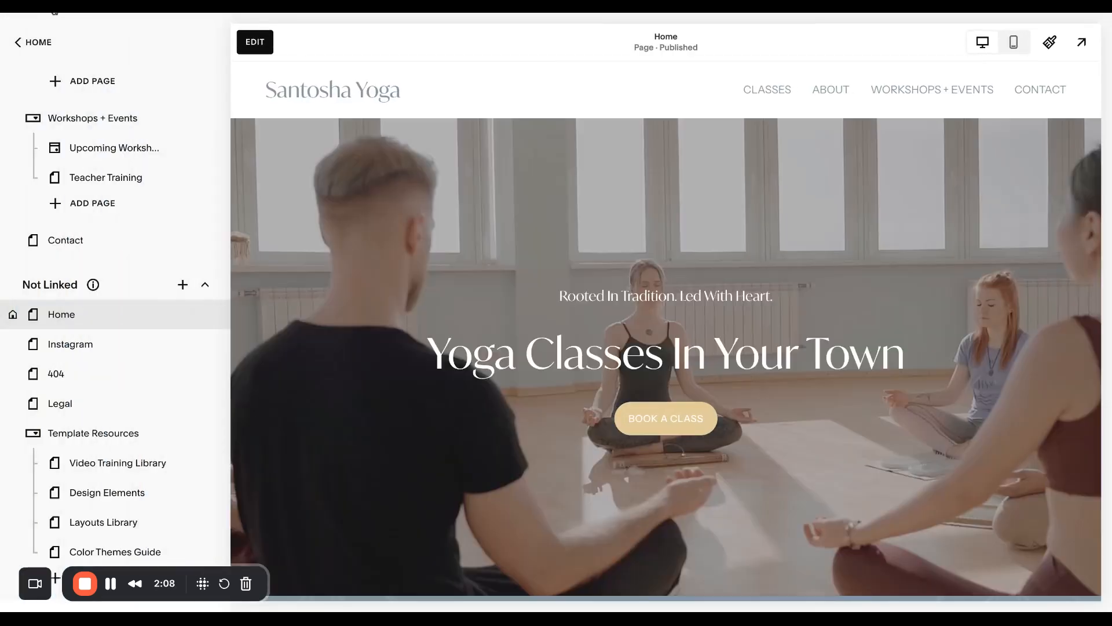
left_click(23, 42)
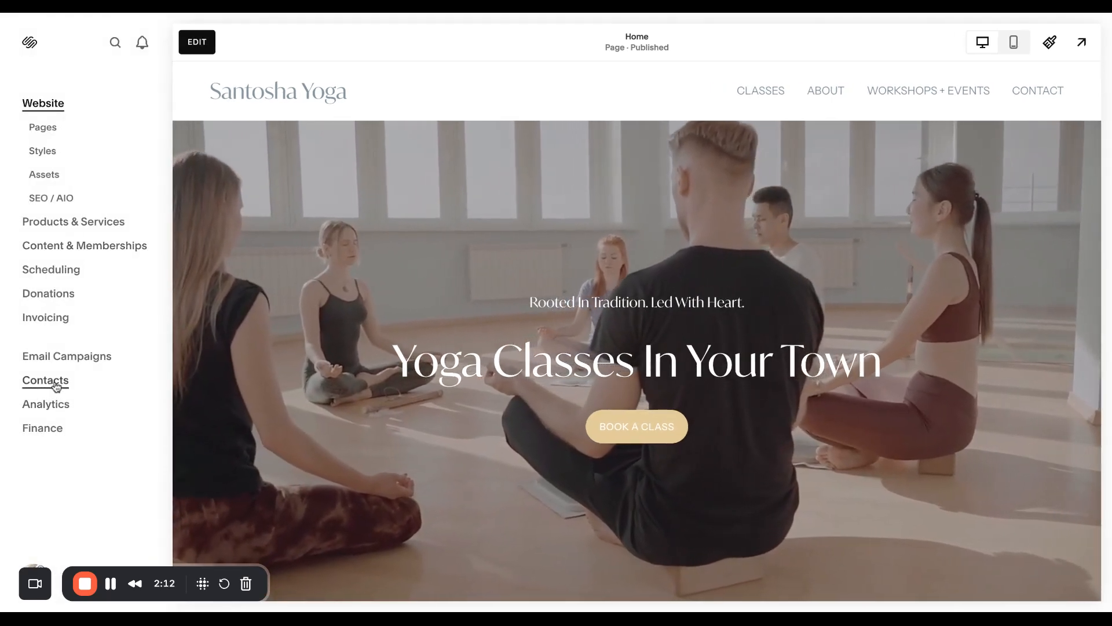
left_click(56, 385)
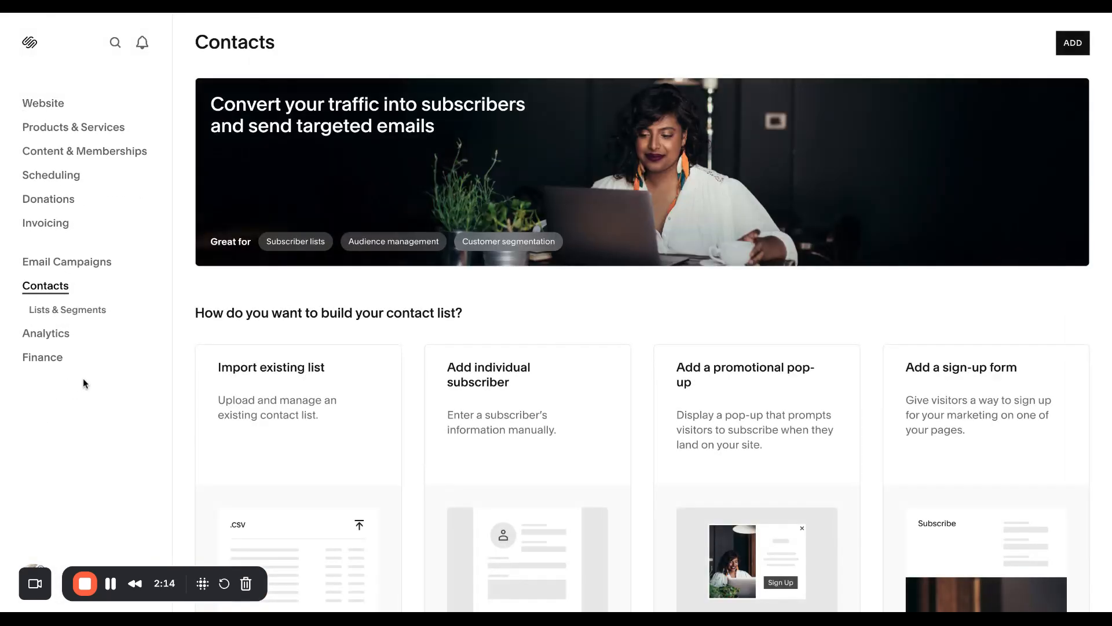
left_click(70, 313)
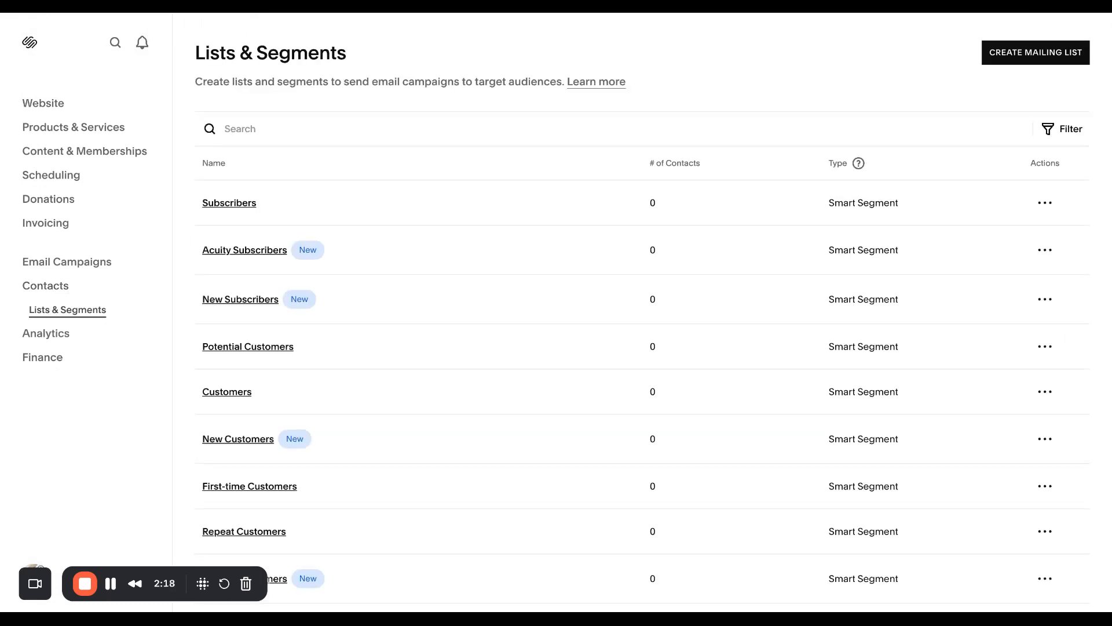
Create a new mailing list named "Email List" and save it
scroll(203, 354, "down", 1)
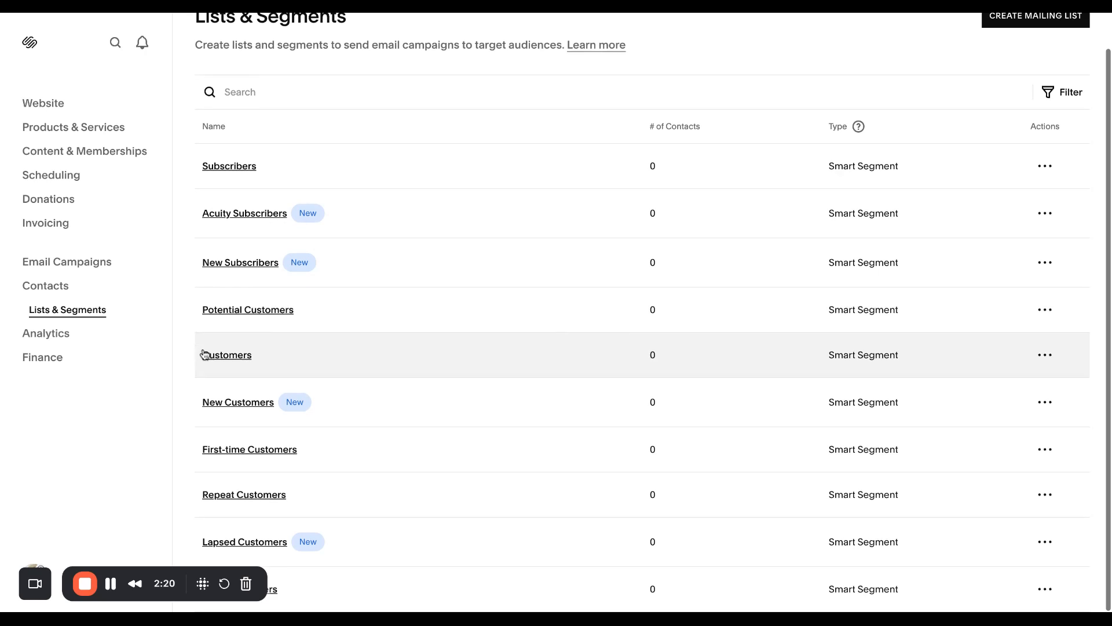
left_click_drag(68, 573, 905, 573)
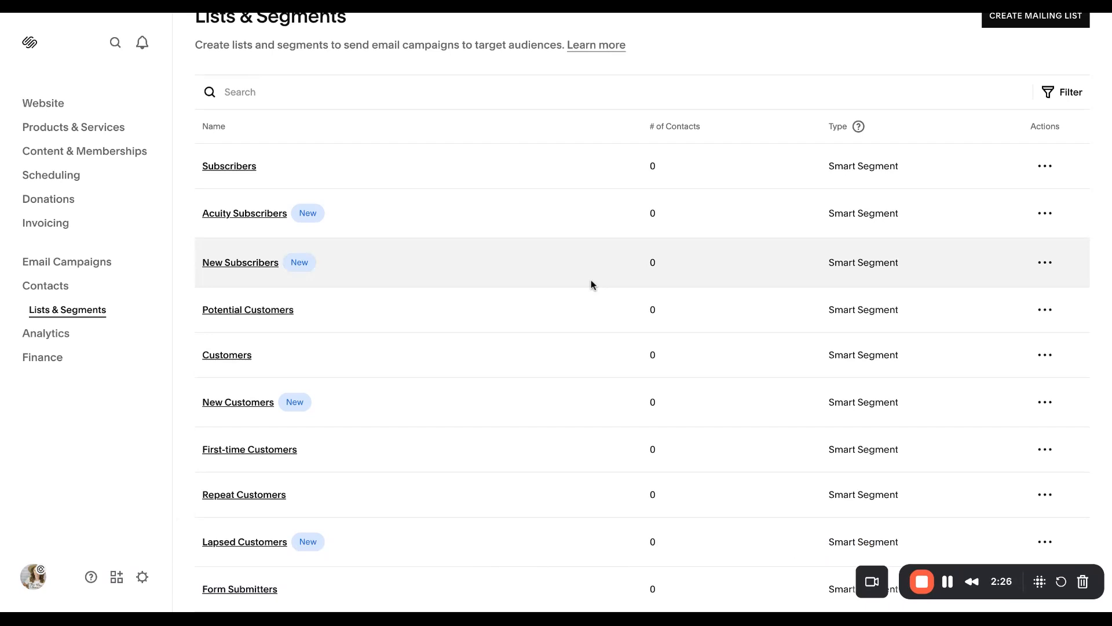
scroll(607, 295, "up", 1)
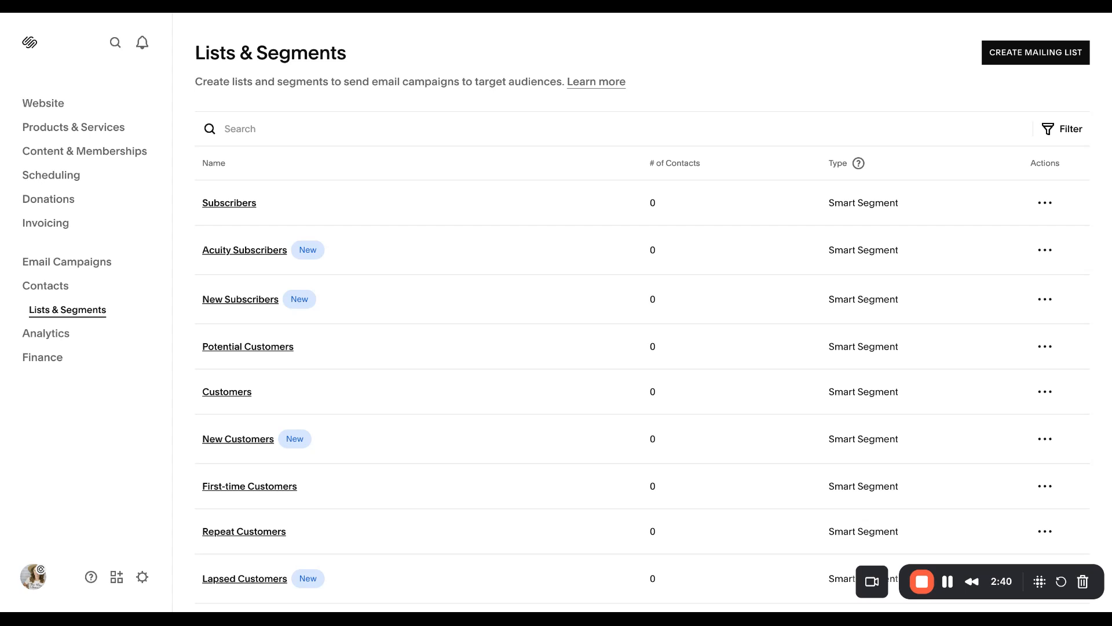
left_click(1025, 54)
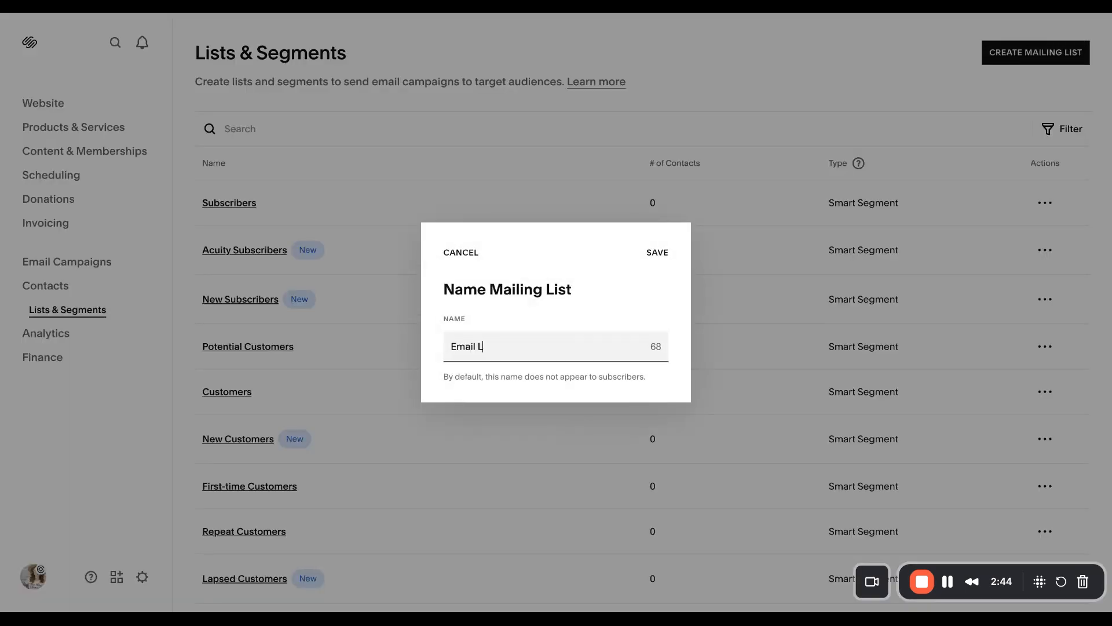
left_click(659, 252)
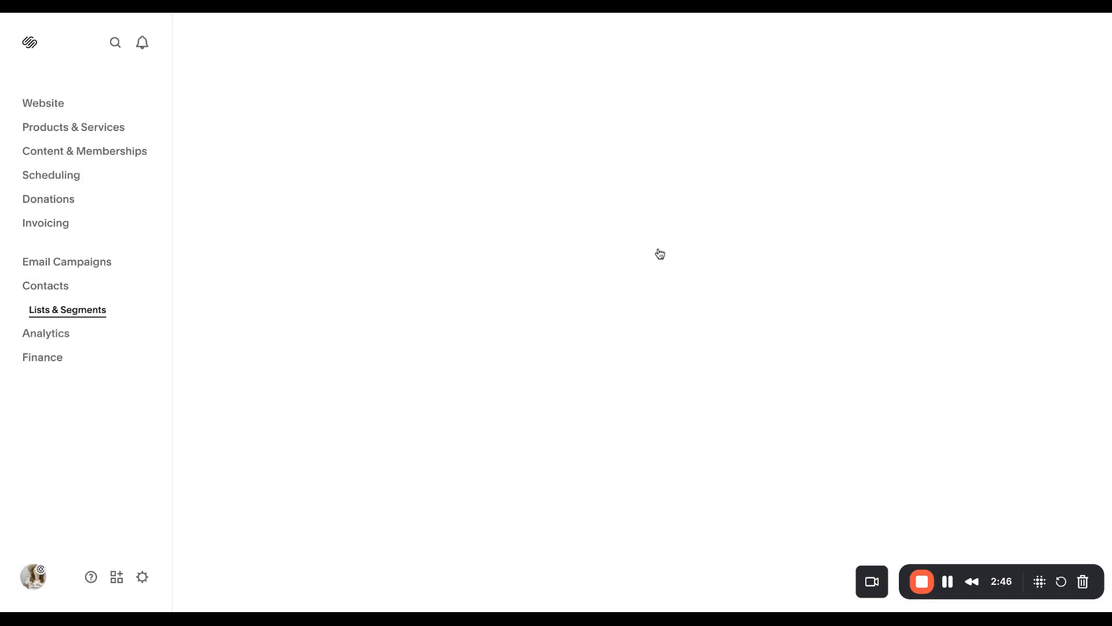
Return to the website's pages and reopen the Home page for editing at the "Stay In The Flow" newsletter section
left_click(54, 104)
left_click(43, 127)
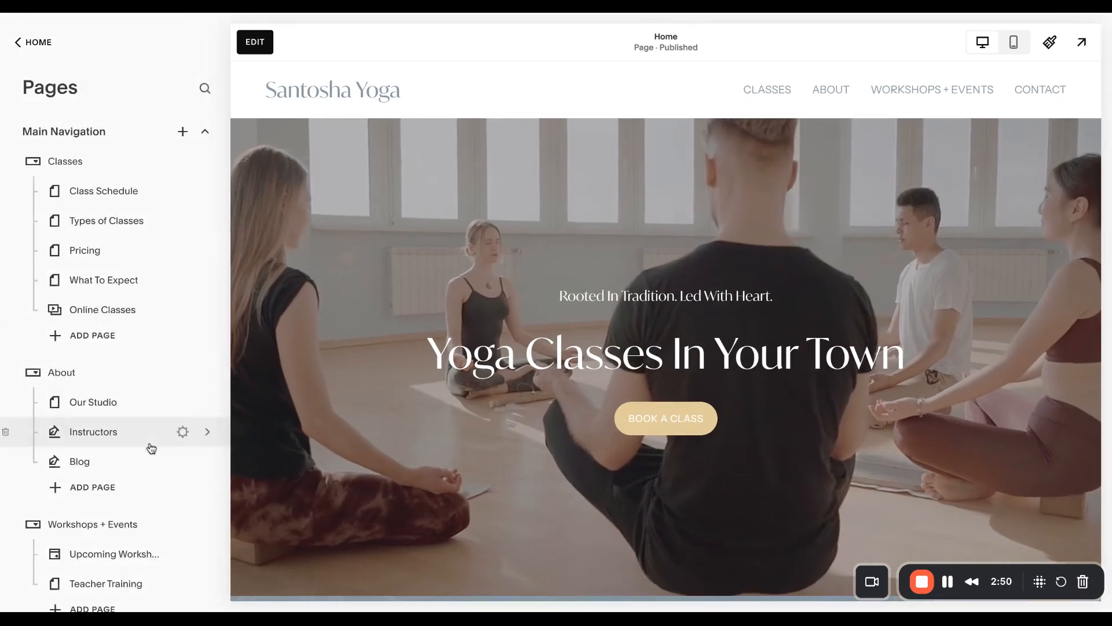
scroll(151, 448, "down", 7)
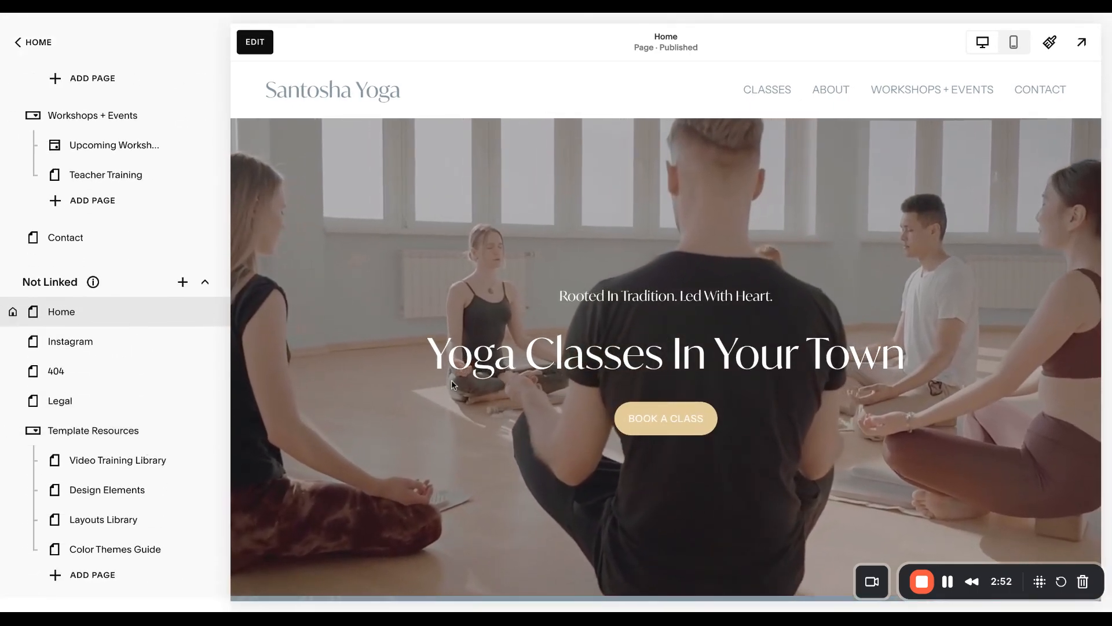
scroll(458, 381, "down", 20)
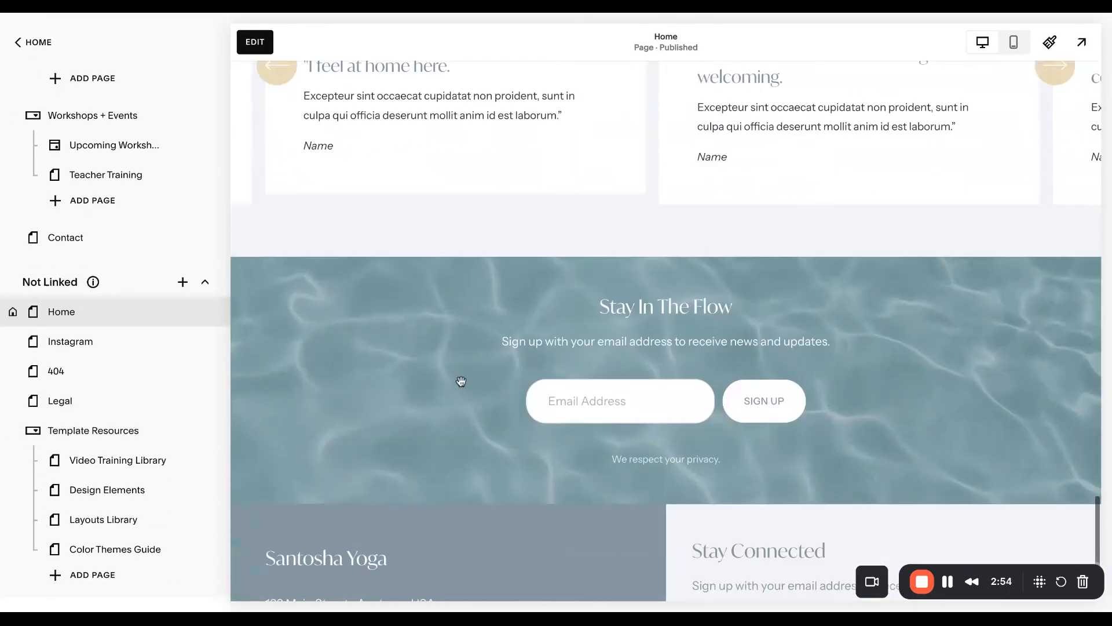
left_click(255, 42)
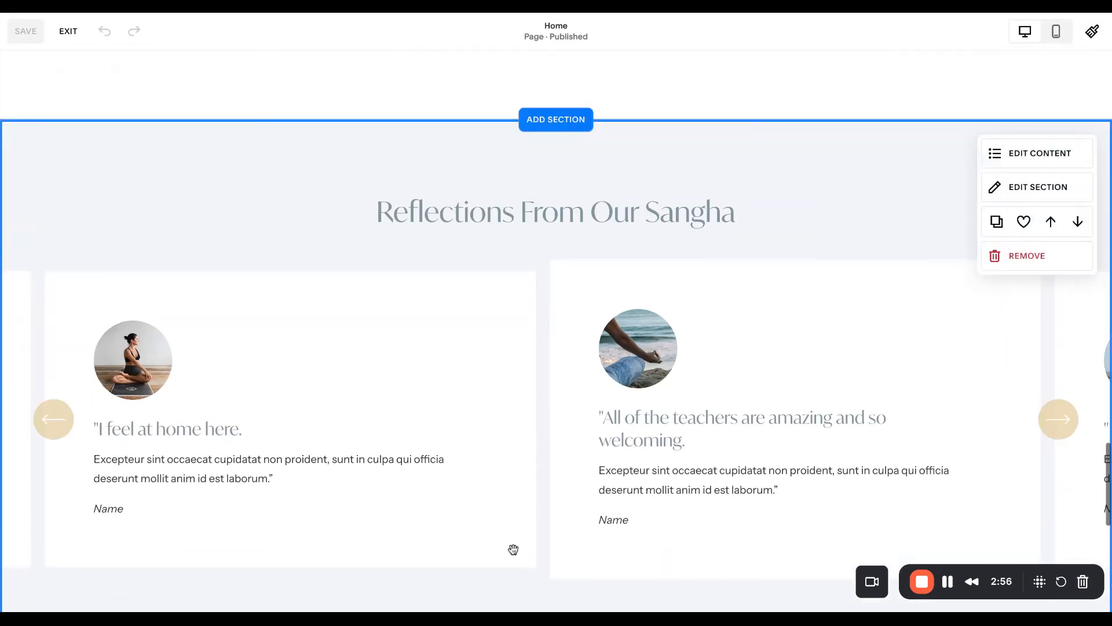
scroll(513, 550, "down", 10)
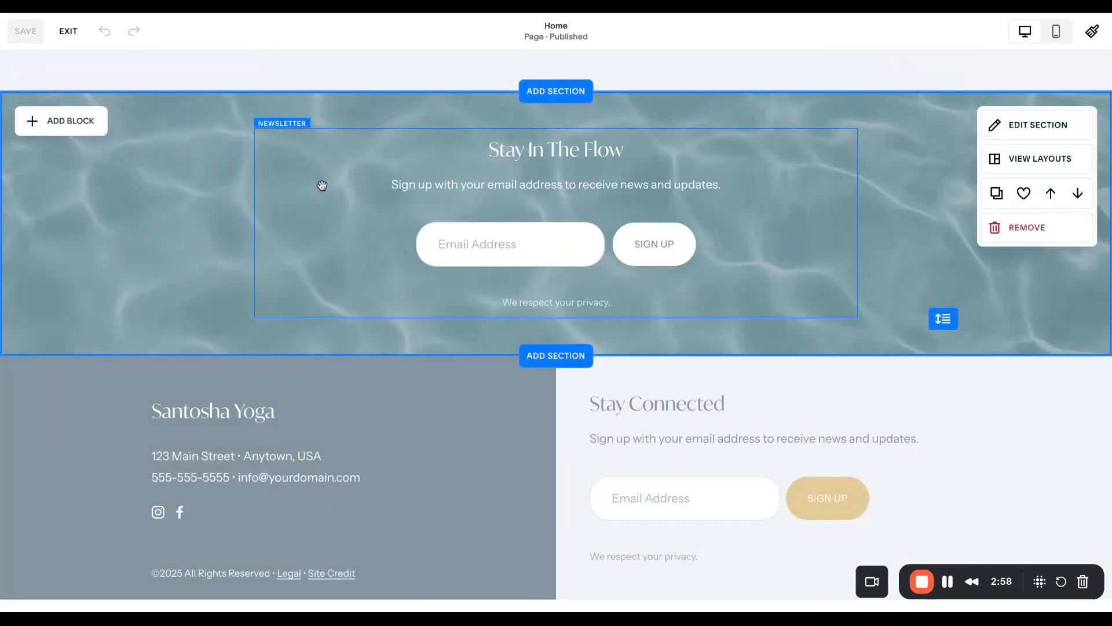
Set the "Stay In The Flow" newsletter block's Squarespace storage to add subscribers to the "Email List" mailing list
left_click(323, 185)
left_click(271, 102)
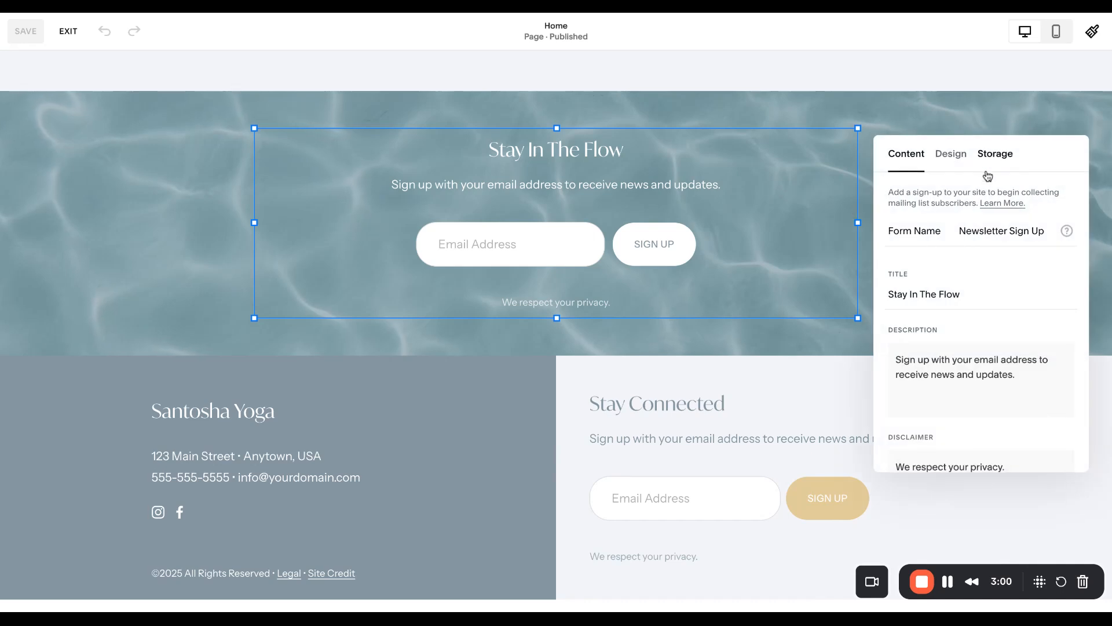
left_click(988, 165)
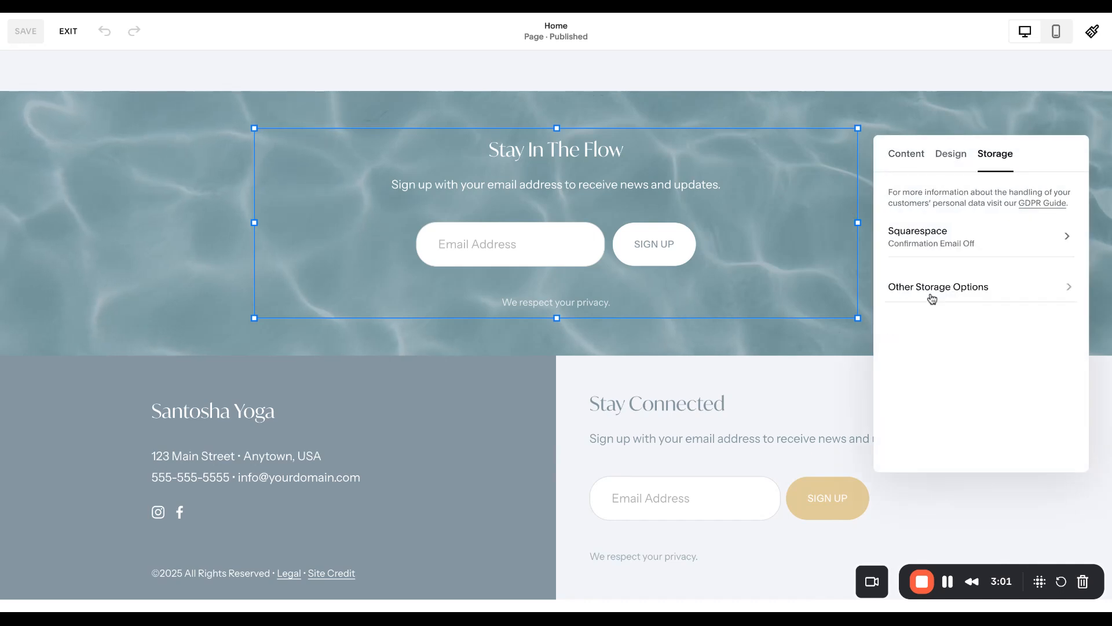
left_click(914, 239)
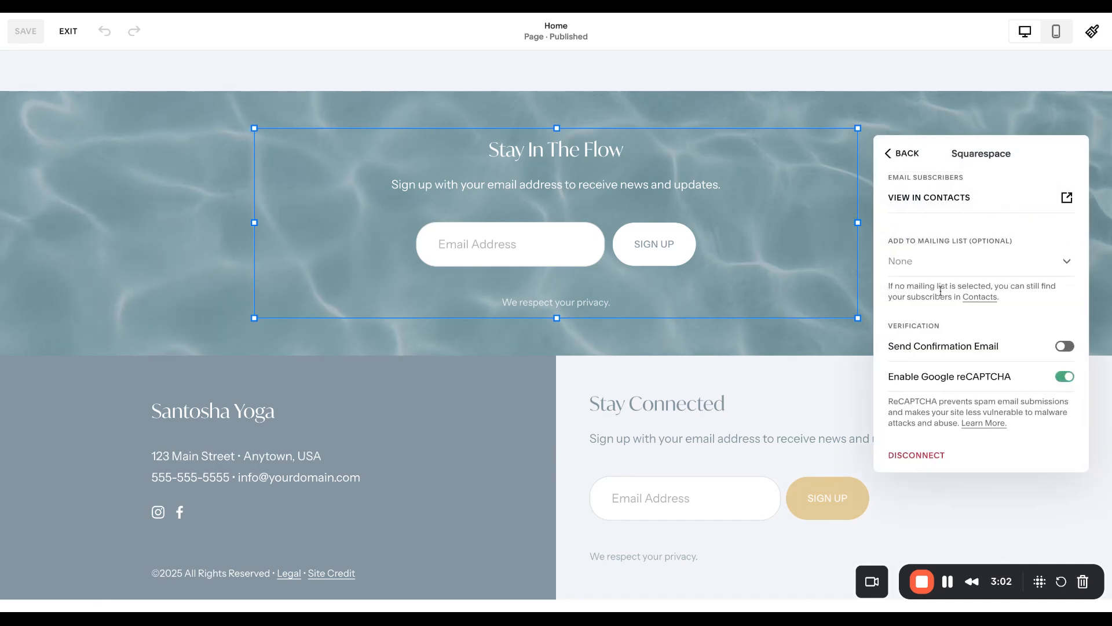
left_click(910, 262)
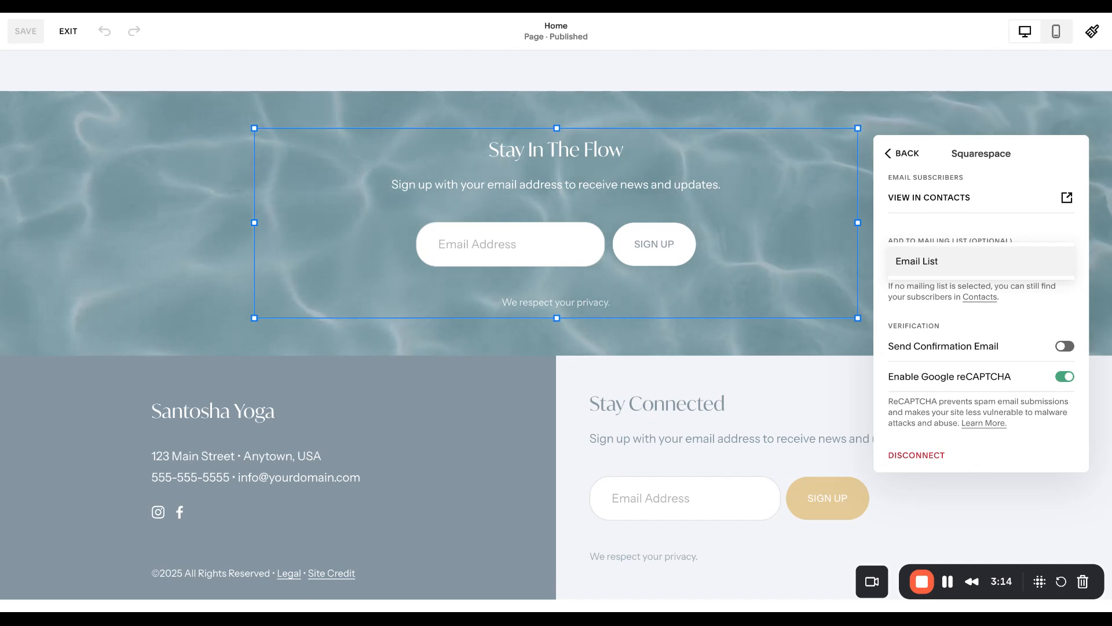
left_click(917, 262)
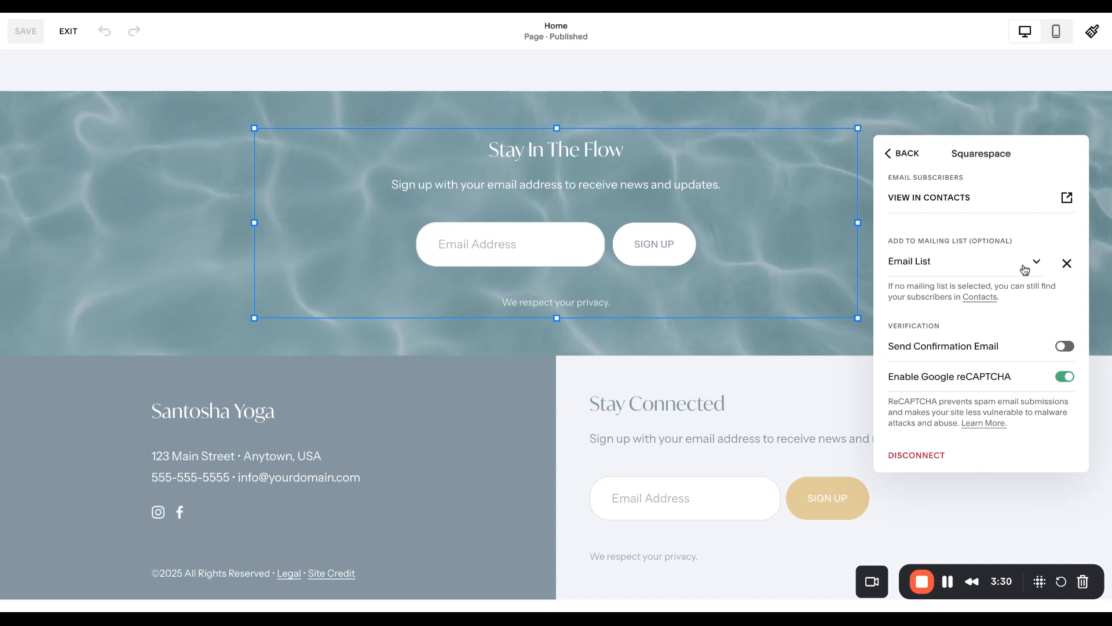
Review the newsletter block's other storage options, then close its settings
left_click(913, 161)
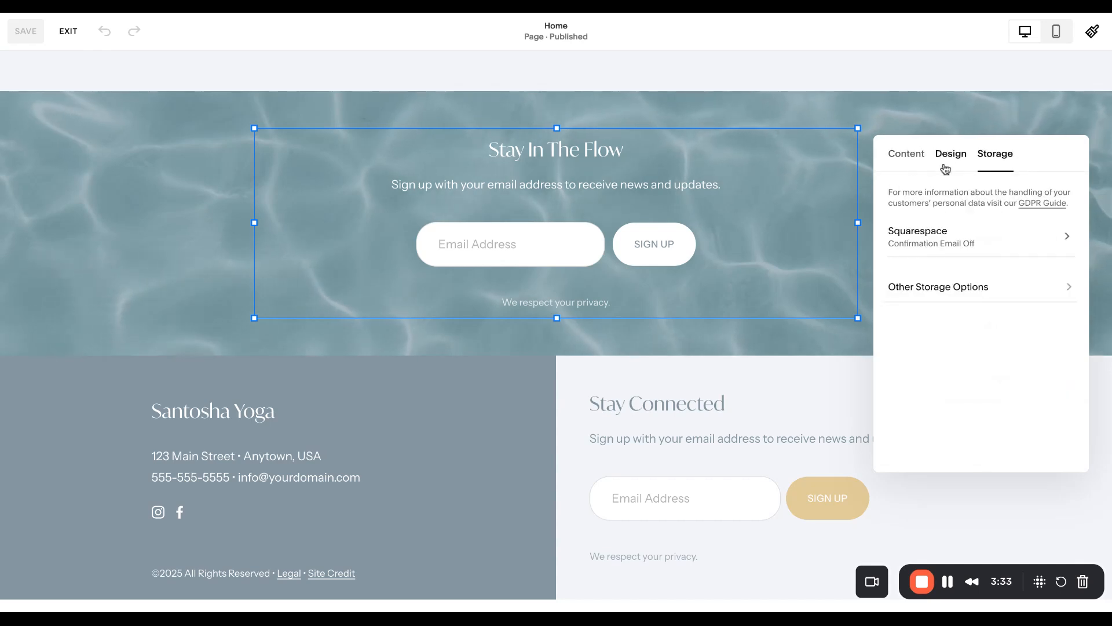
left_click(951, 289)
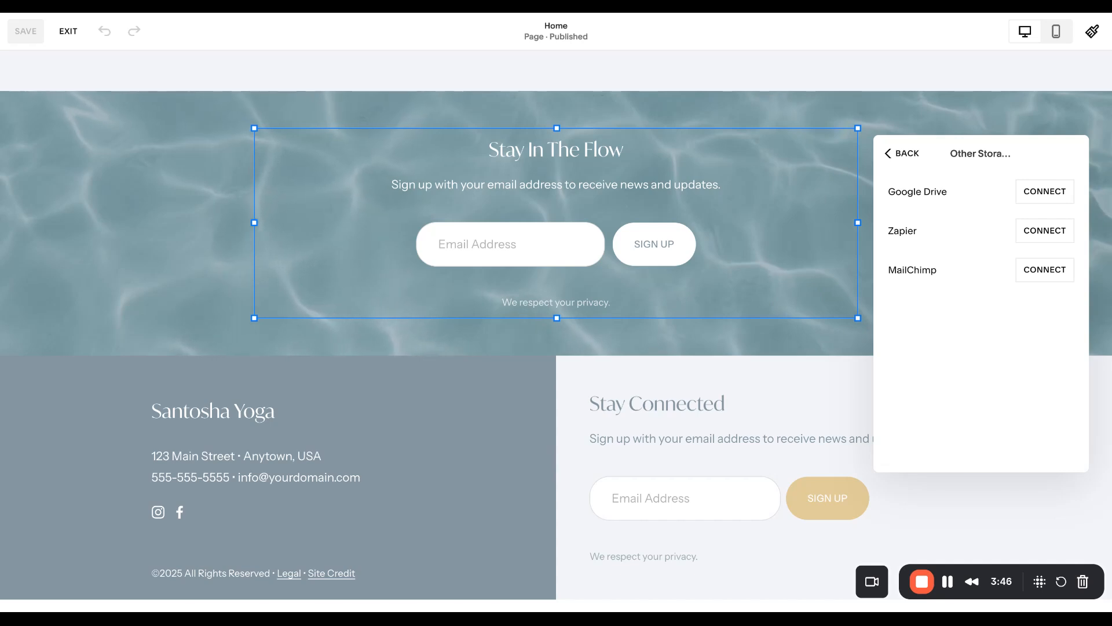
left_click(126, 272)
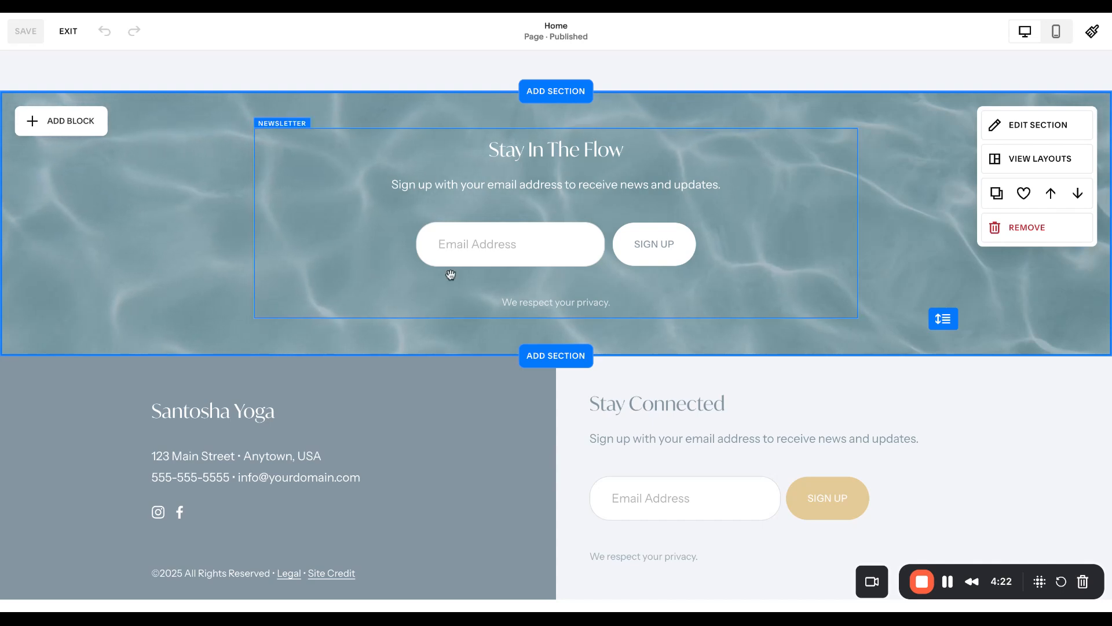
Duplicate the "Stay In The Flow" section and delete the newsletter block from the lower copy
left_click(997, 195)
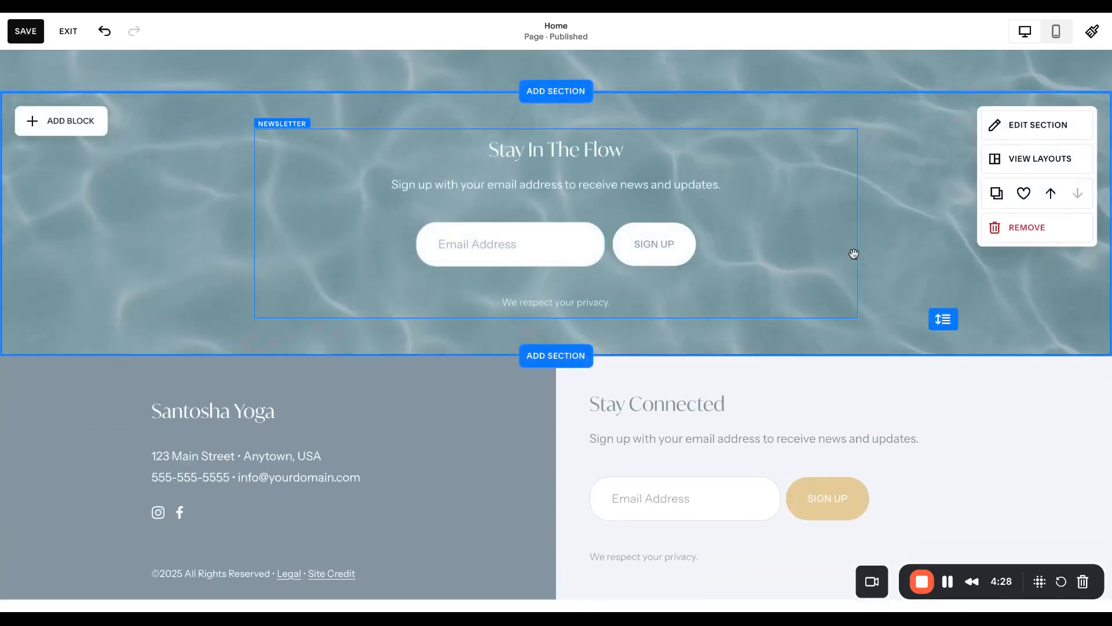
scroll(852, 253, "up", 2)
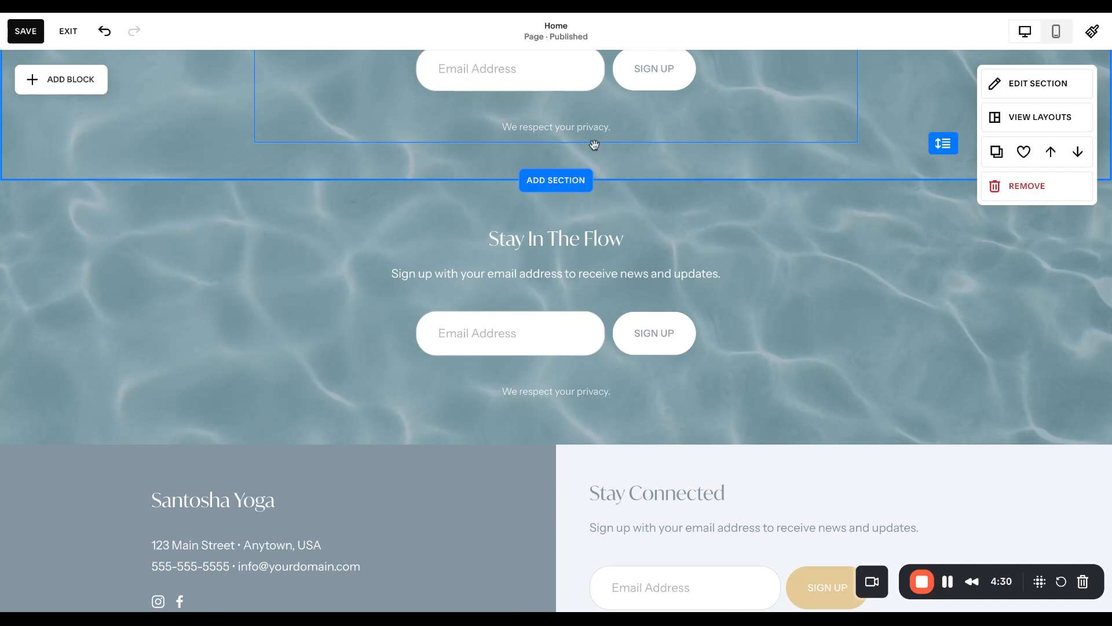
left_click(326, 286)
left_click(385, 191)
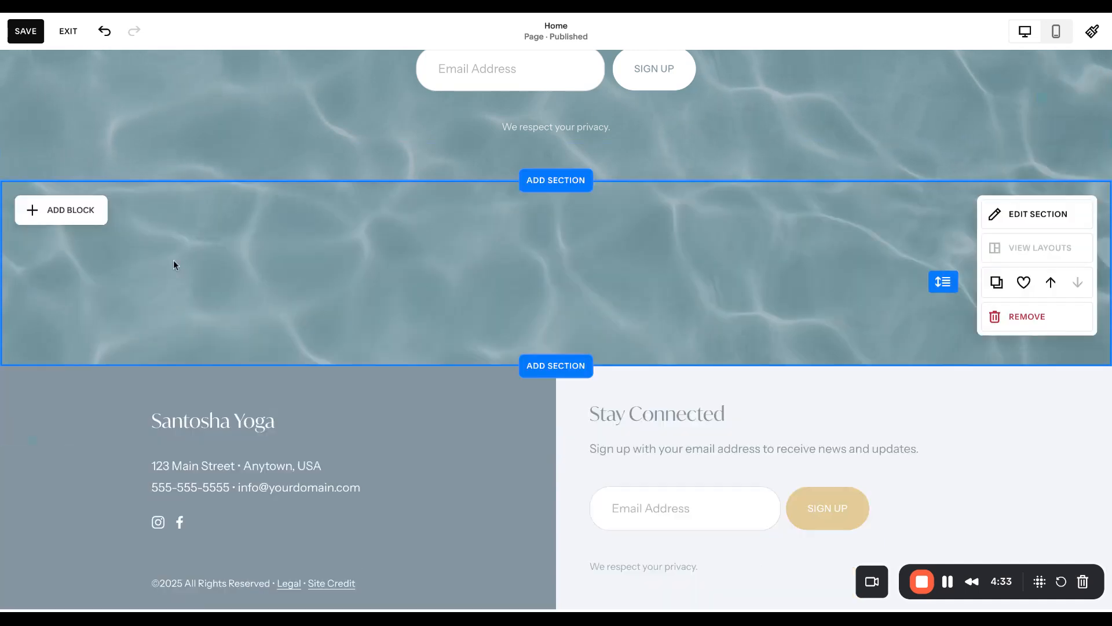
Add a text block to the emptied section, widening and centring it horizontally
left_click(73, 215)
left_click(64, 297)
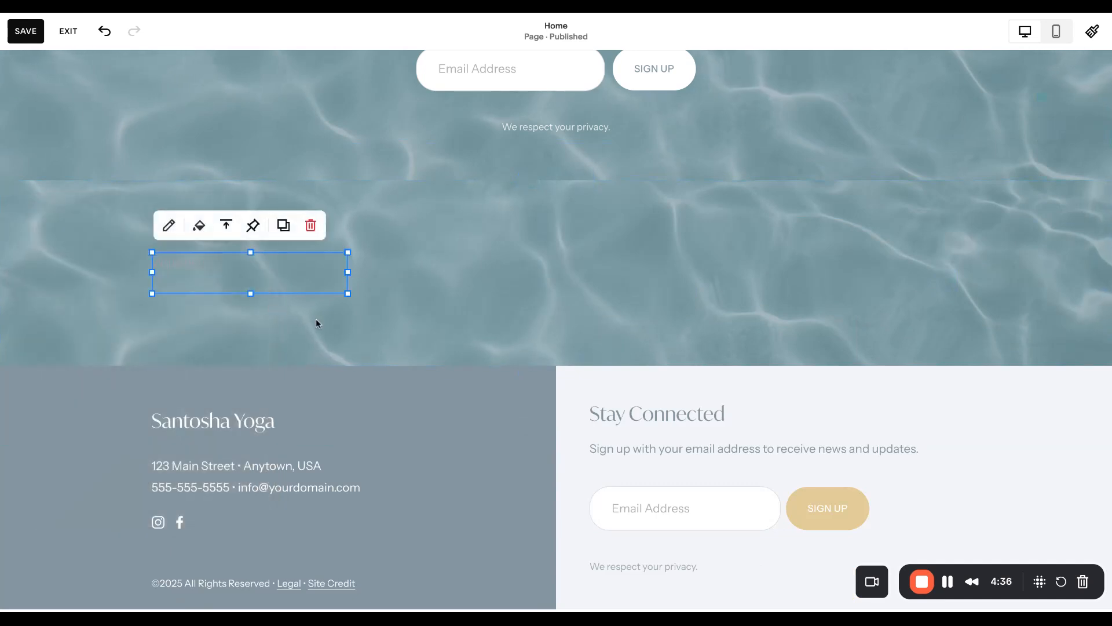
left_click_drag(291, 267, 787, 299)
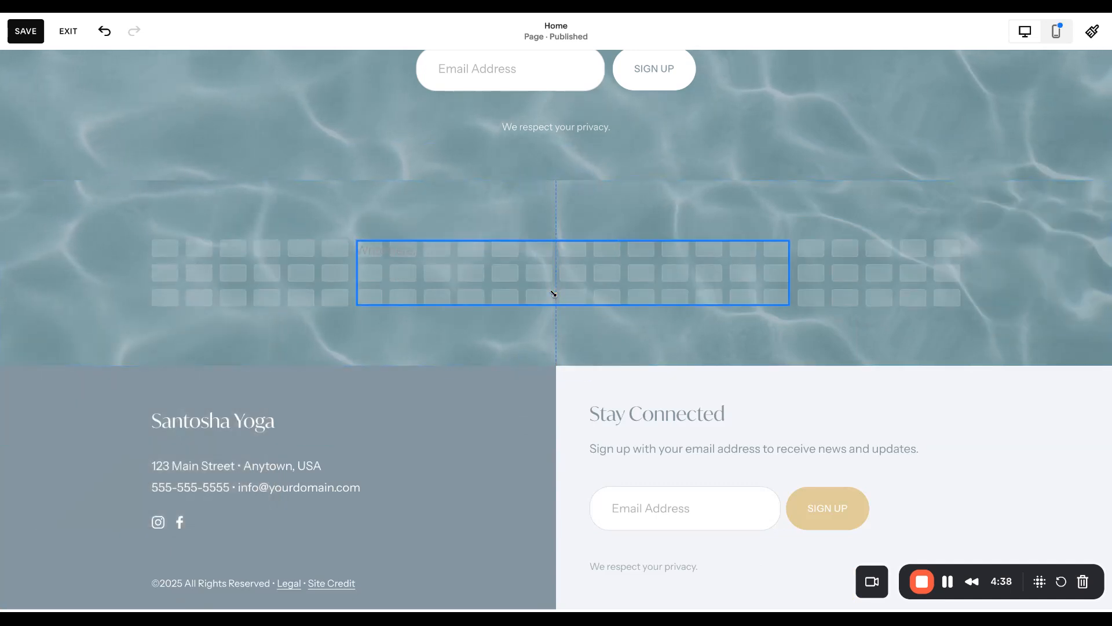
left_click_drag(553, 294, 554, 293)
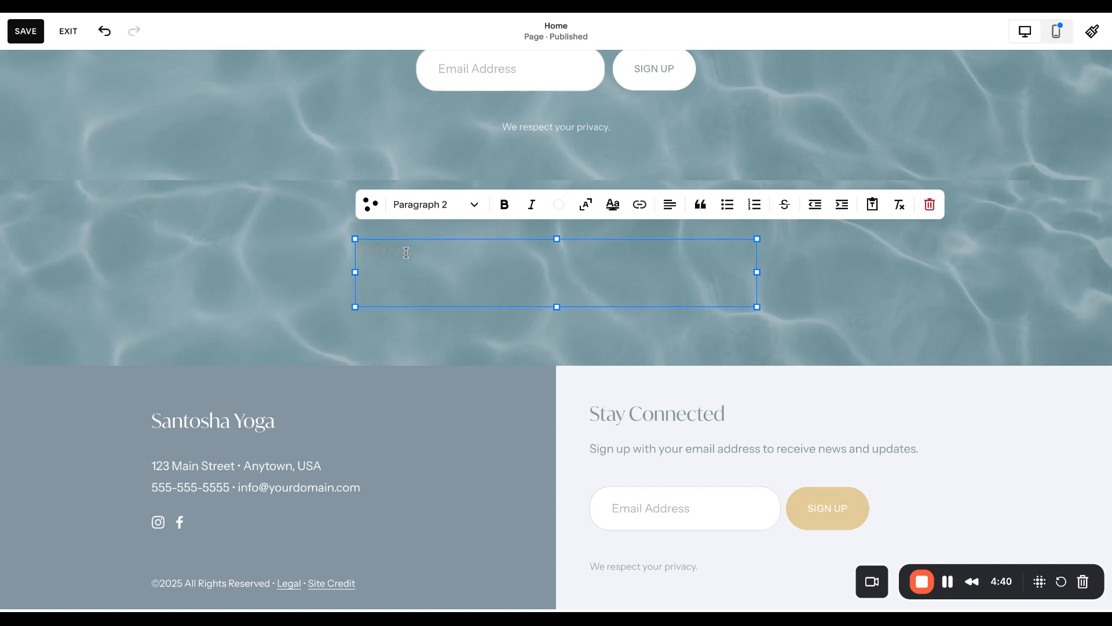
Enter "Stay In The Flow" in the text block with "Add some subtext." as a second paragraph
type("Sign up")
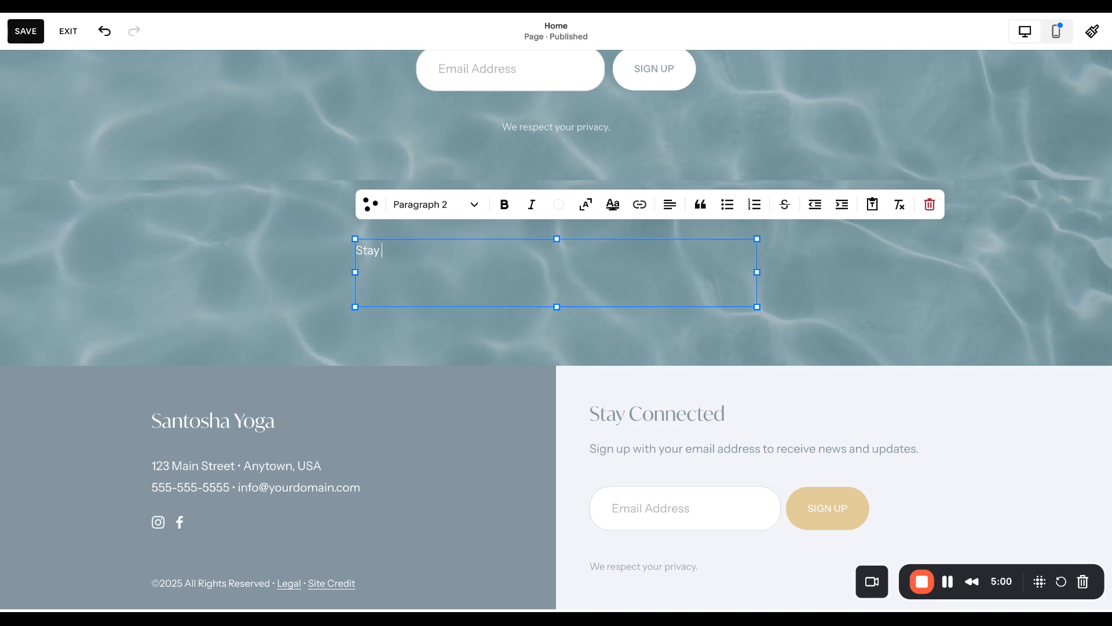
type("The Flow")
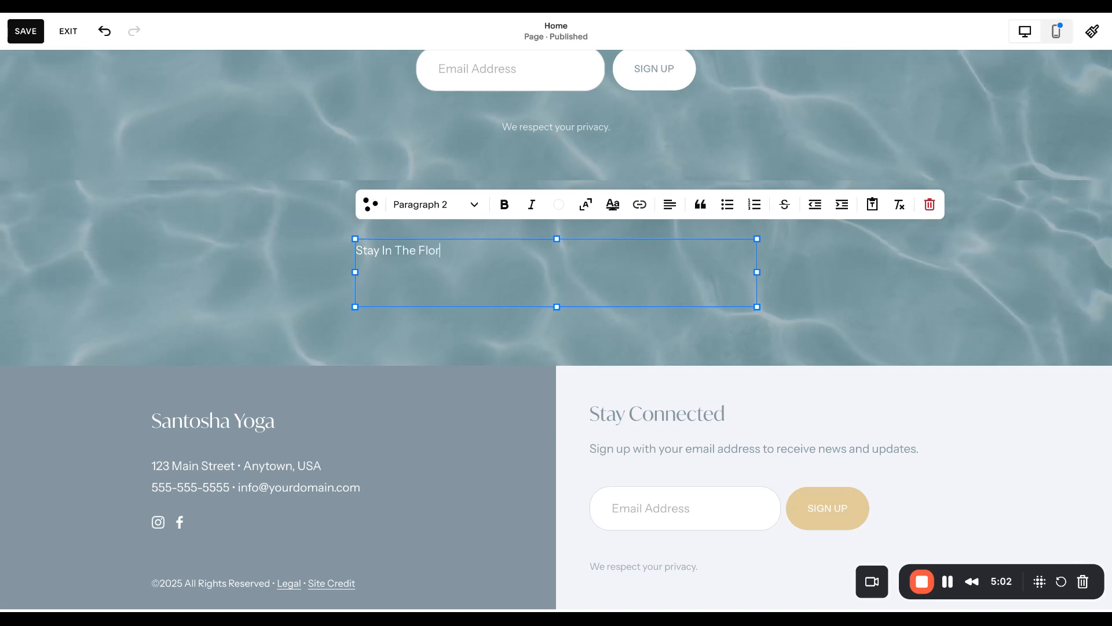
key("Return")
type("Add")
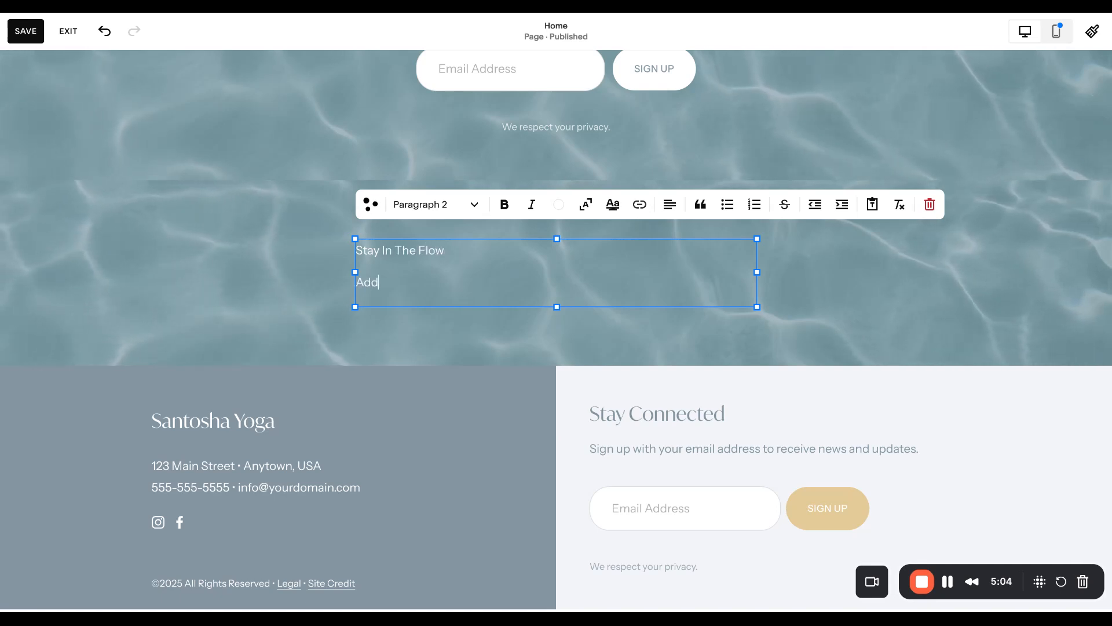
type(" some subtx")
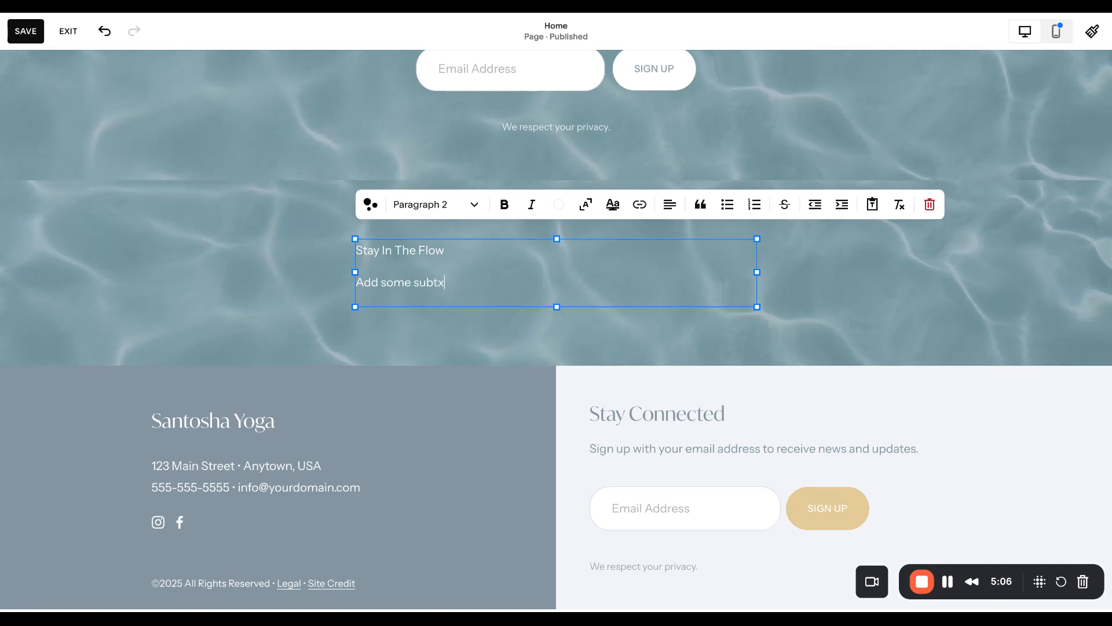
key("BackSpace")
type("text.")
Centre-align both paragraphs of the new text block
key("ctrl+a")
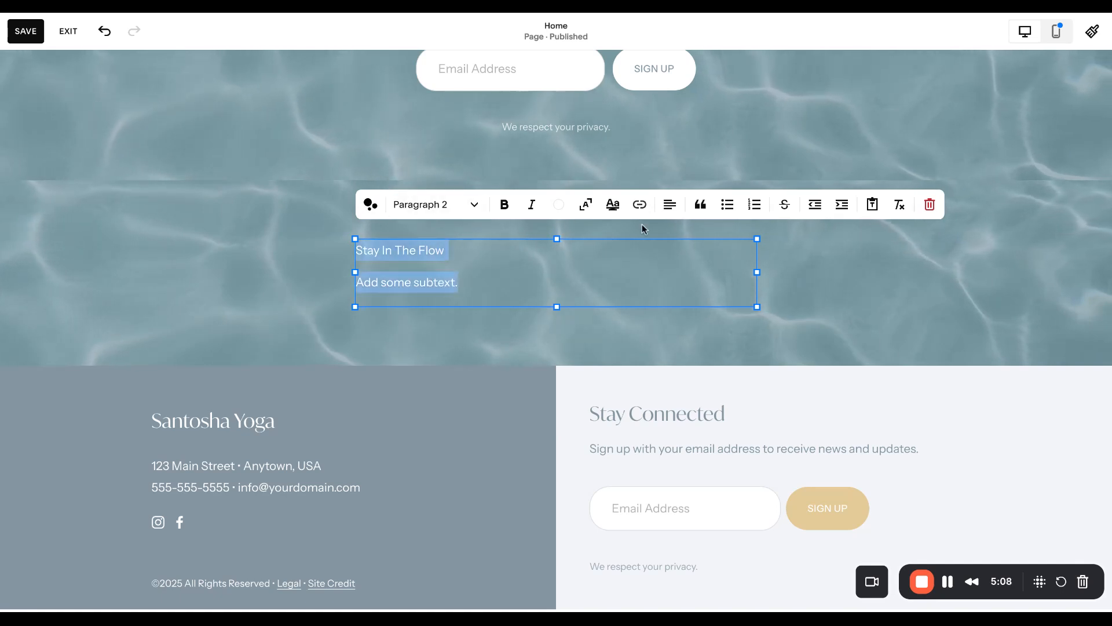
left_click(675, 211)
left_click(658, 236)
key("Escape")
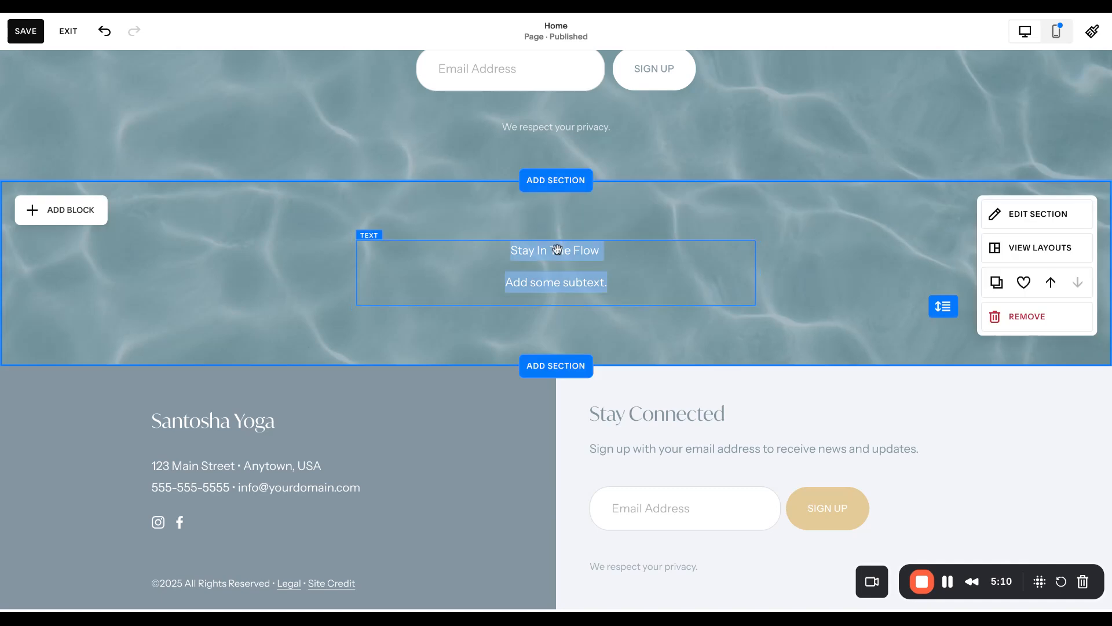
Format the "Stay In The Flow" line of the text block as Heading 2
left_click(599, 249)
double_click(598, 249)
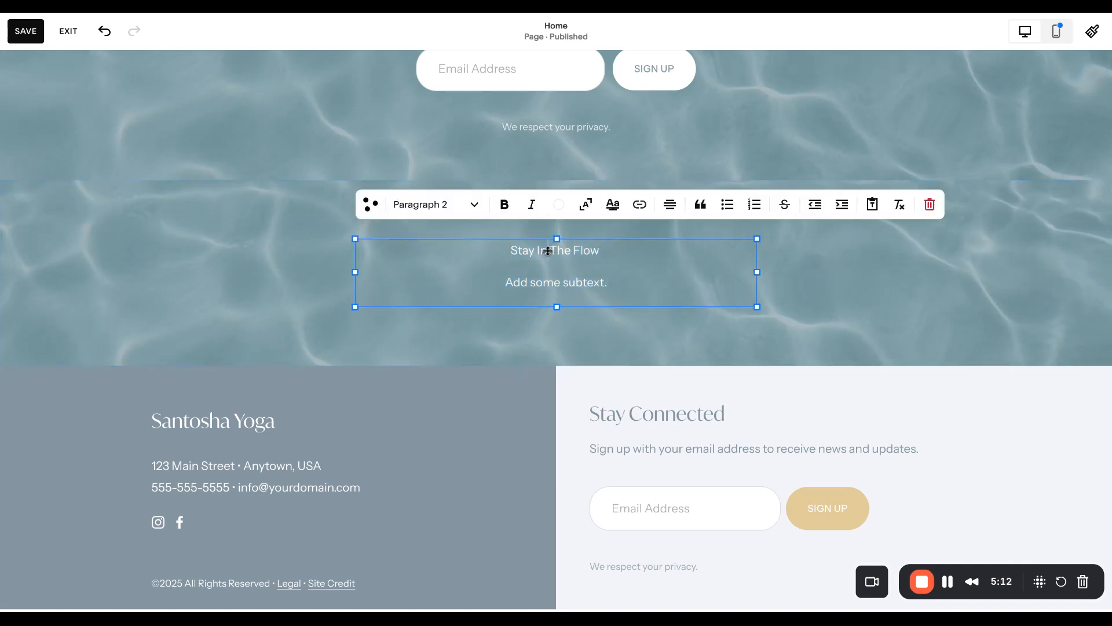
triple_click(547, 250)
left_click(440, 216)
left_click(420, 299)
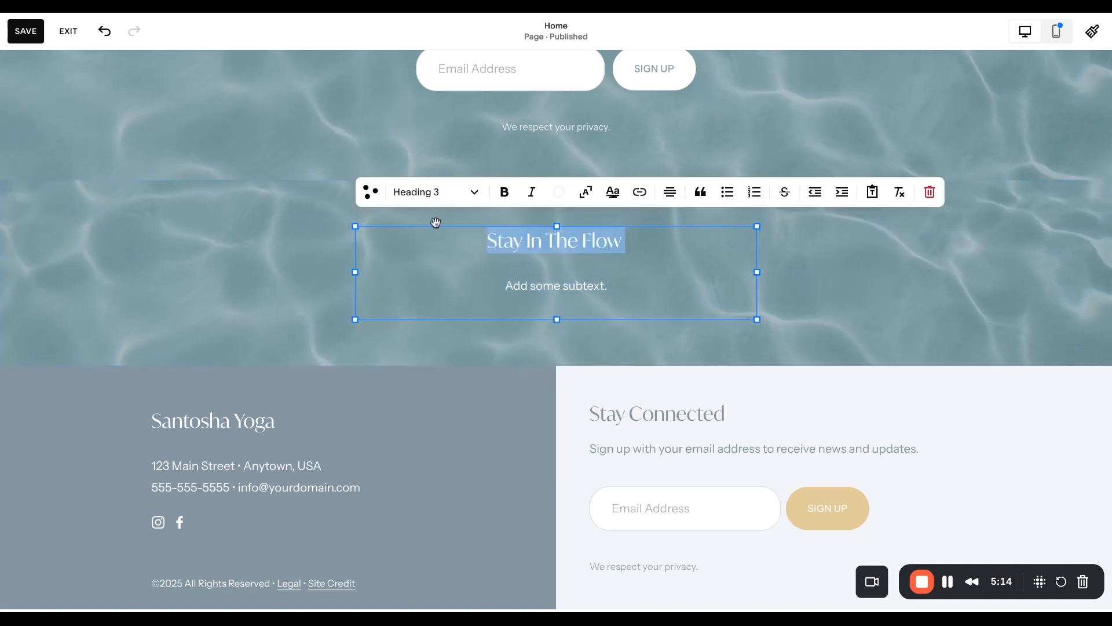
left_click(430, 195)
left_click(433, 253)
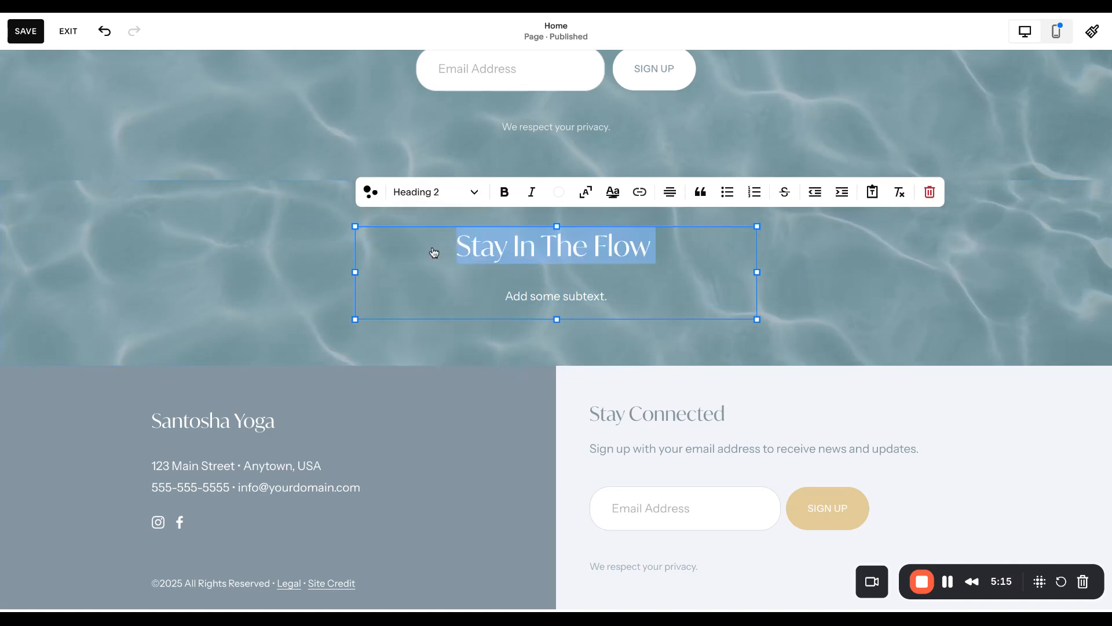
Format the "Add some subtext." line as Paragraph 1 and finish editing the text block
left_click(712, 306)
triple_click(712, 306)
left_click(434, 192)
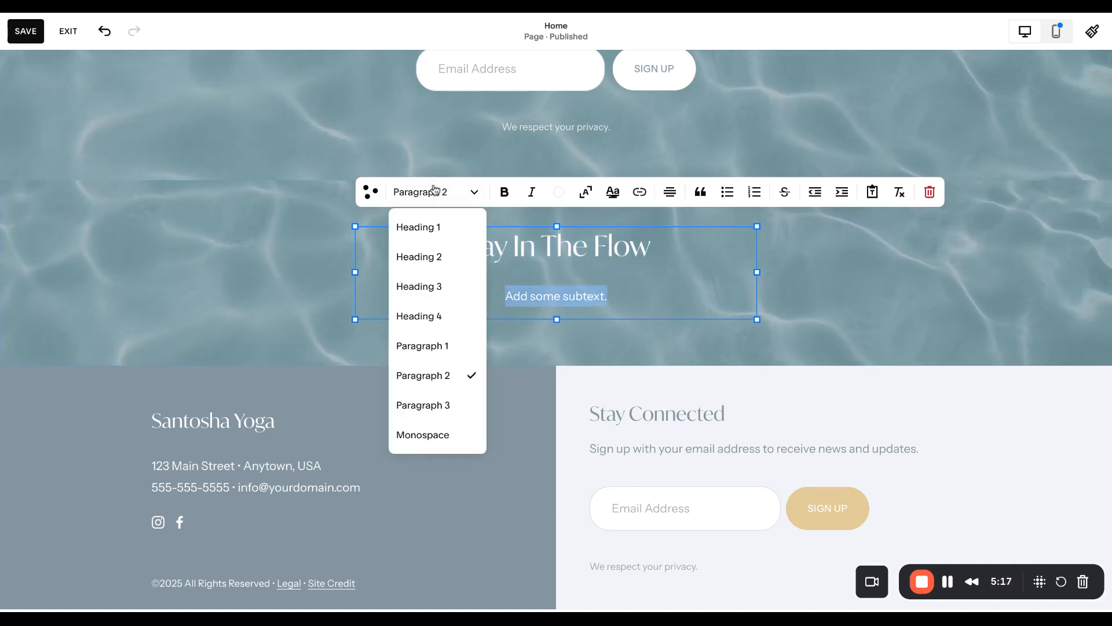
left_click(455, 345)
left_click(896, 286)
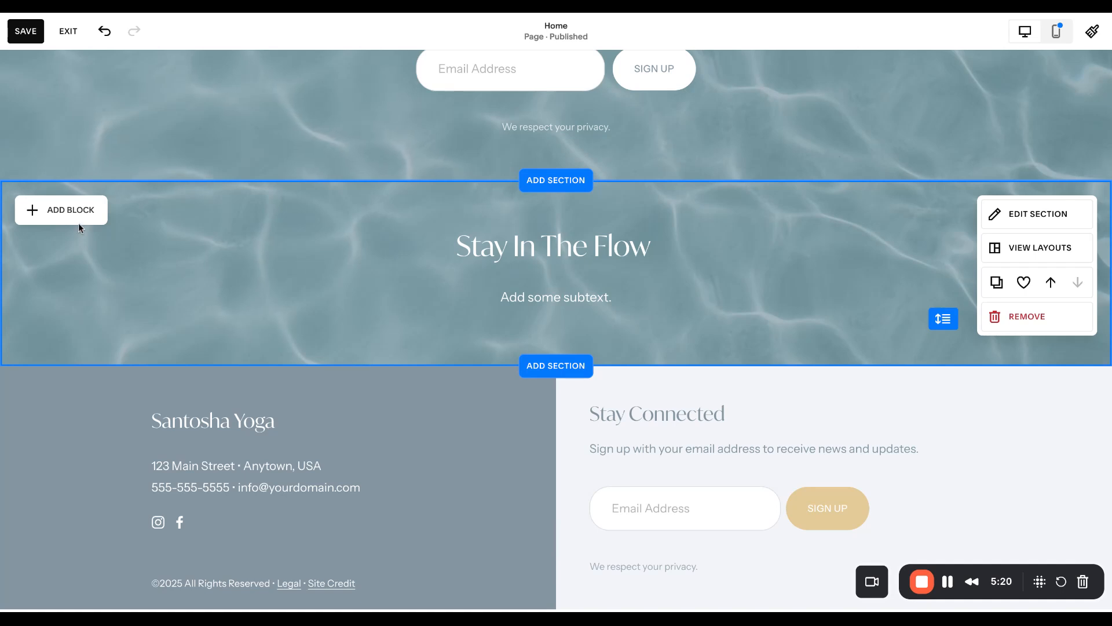
Add a Code block below the subtext and widen it to match the text block's width
left_click(81, 212)
type("code")
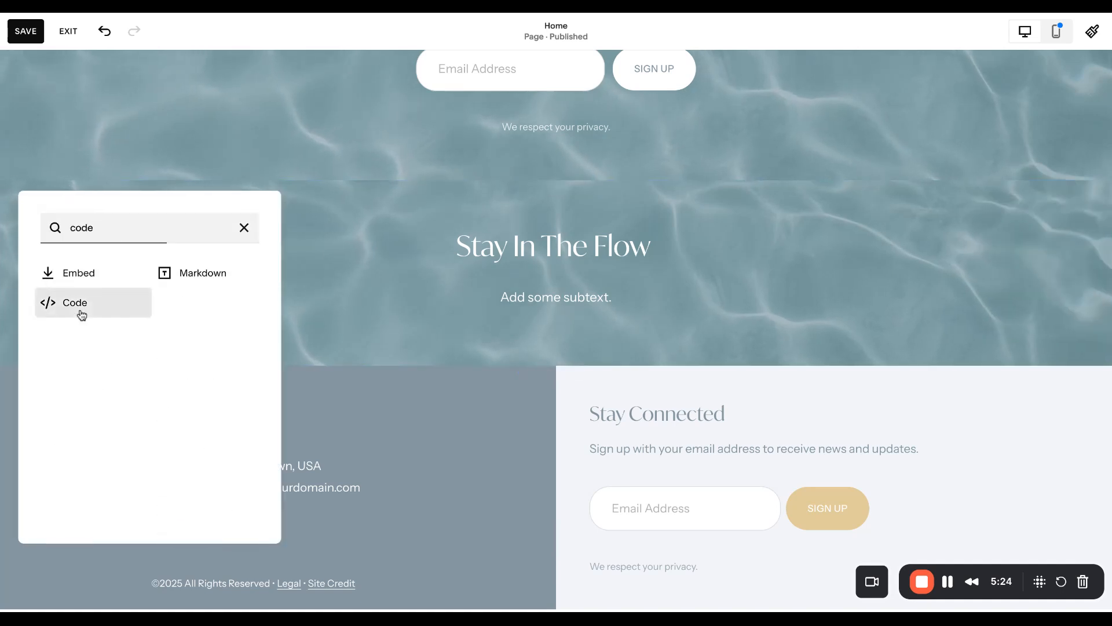
left_click(81, 315)
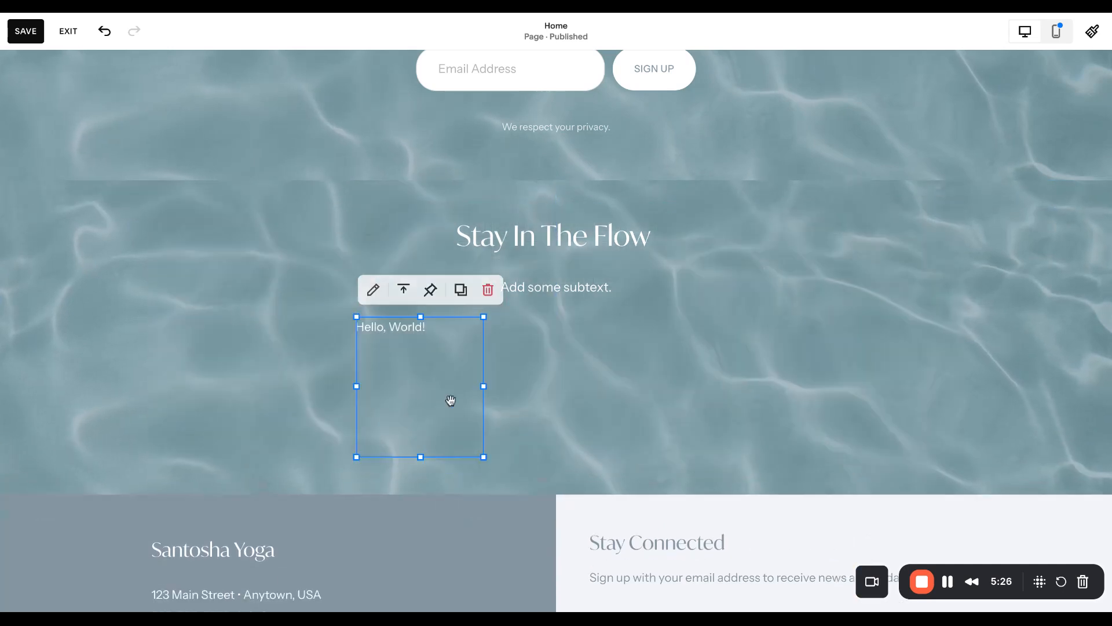
left_click_drag(485, 384, 756, 384)
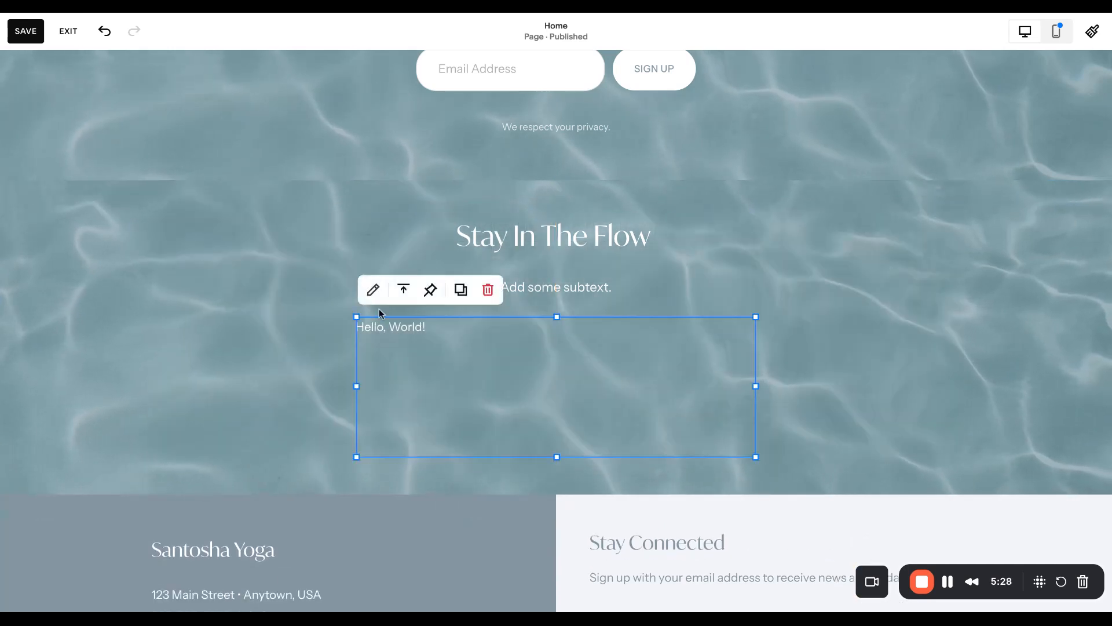
Examine the Code block's HTML content editor, then close it without changing the code
left_click(372, 289)
key("ctrl+a")
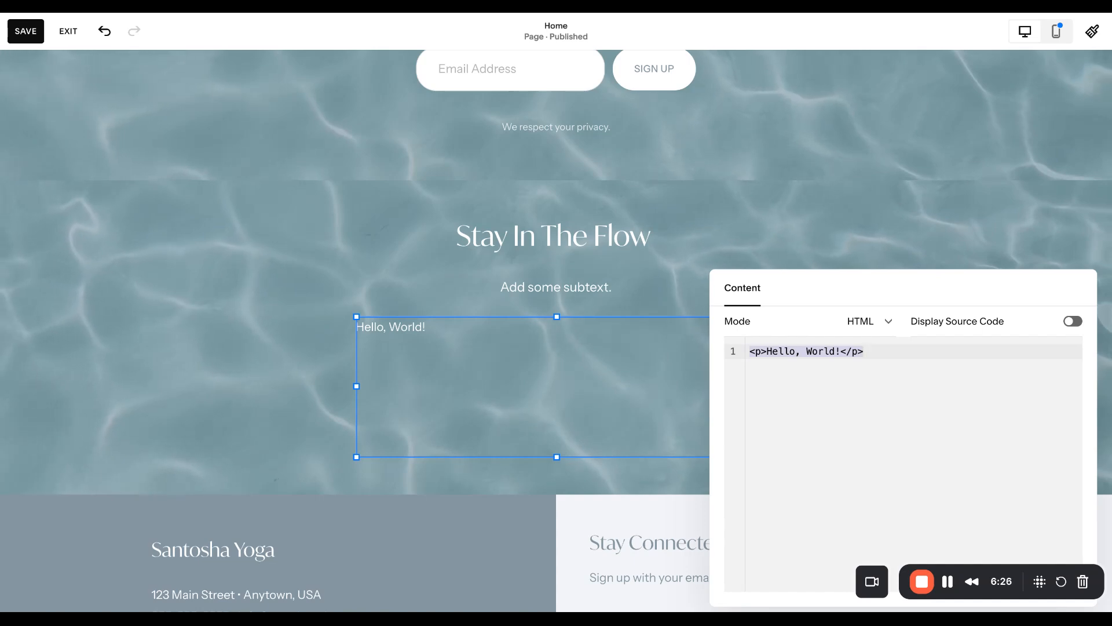
left_click(293, 305)
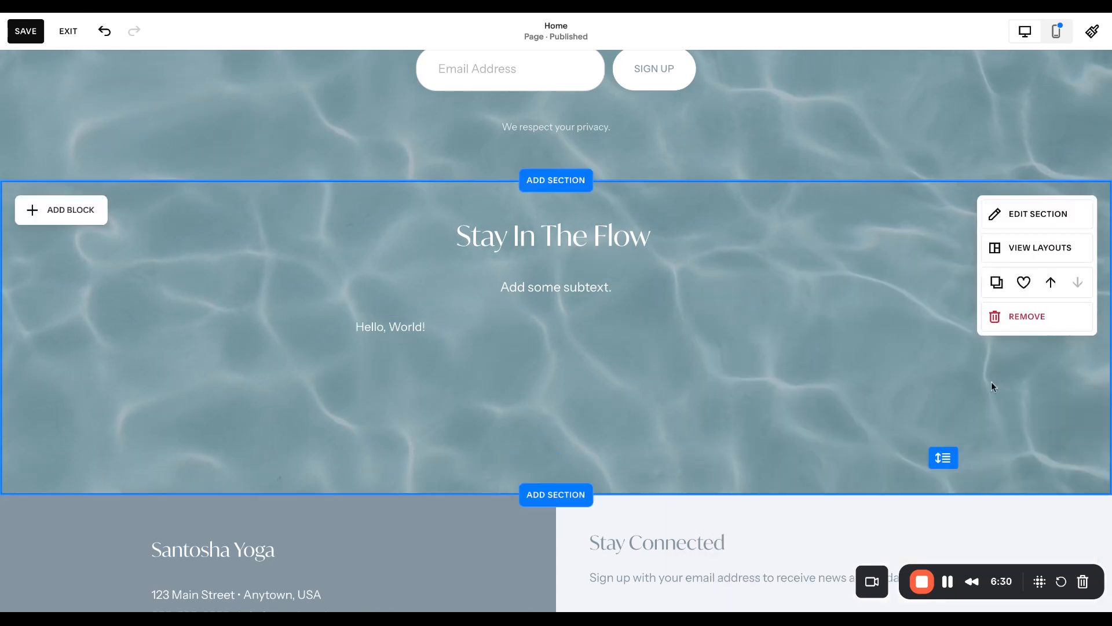